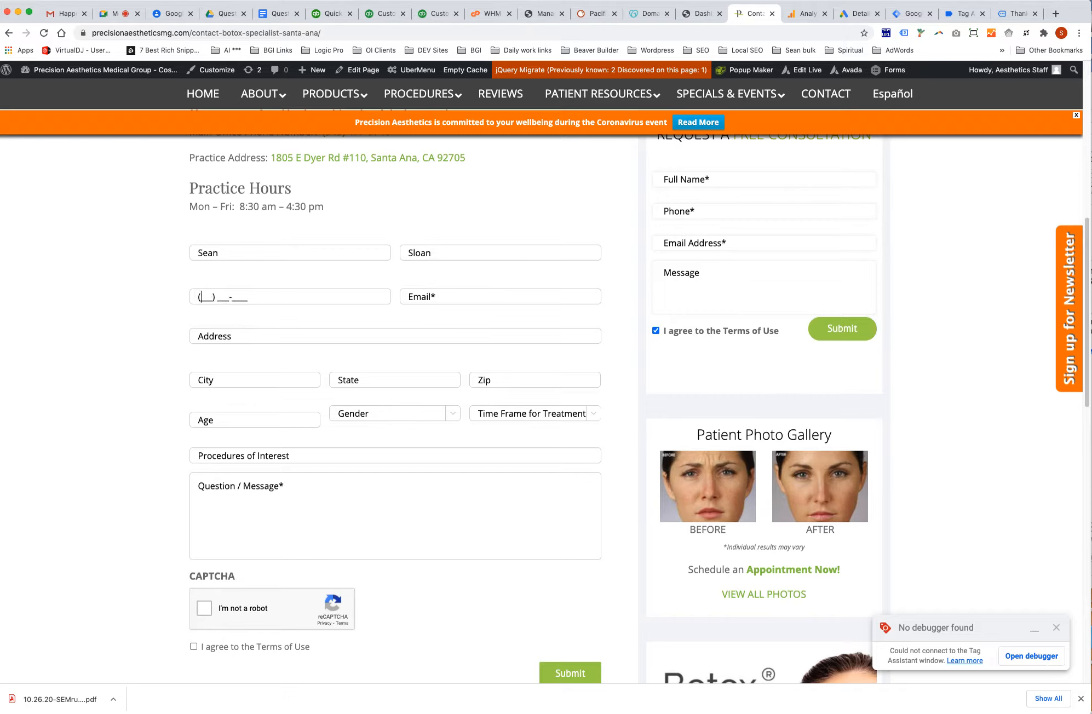
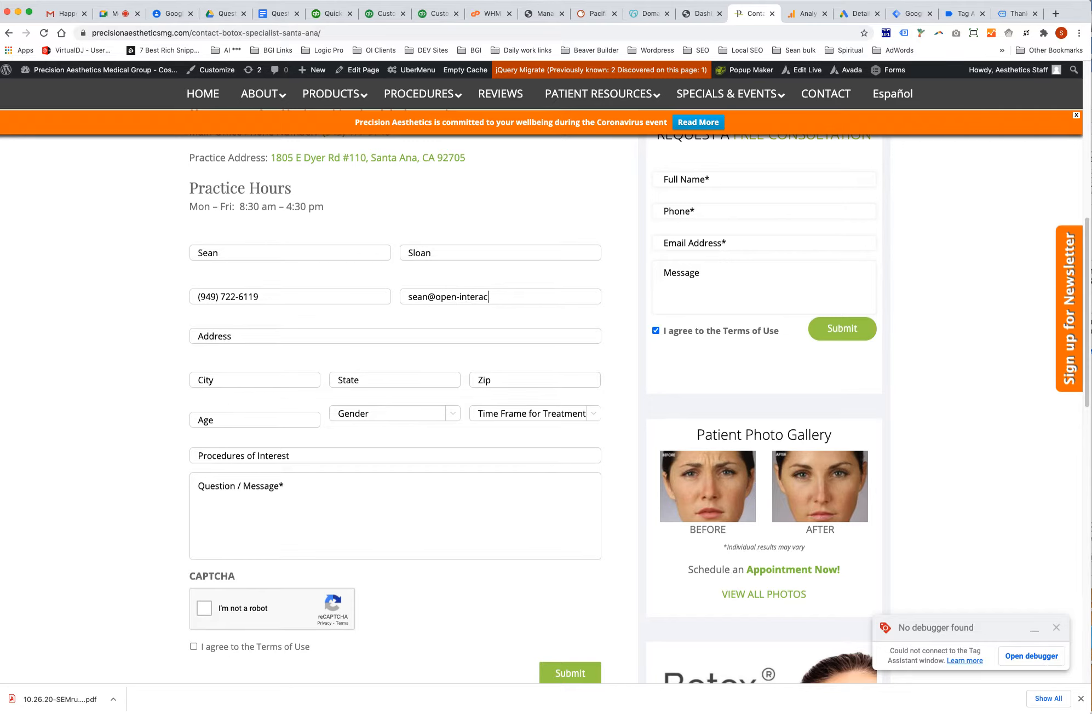
# Fill in the street address and city fields, correcting a misspelled city.
pyautogui.press('Tab')
pyautogui.write('1313 Mockingbird Lane')
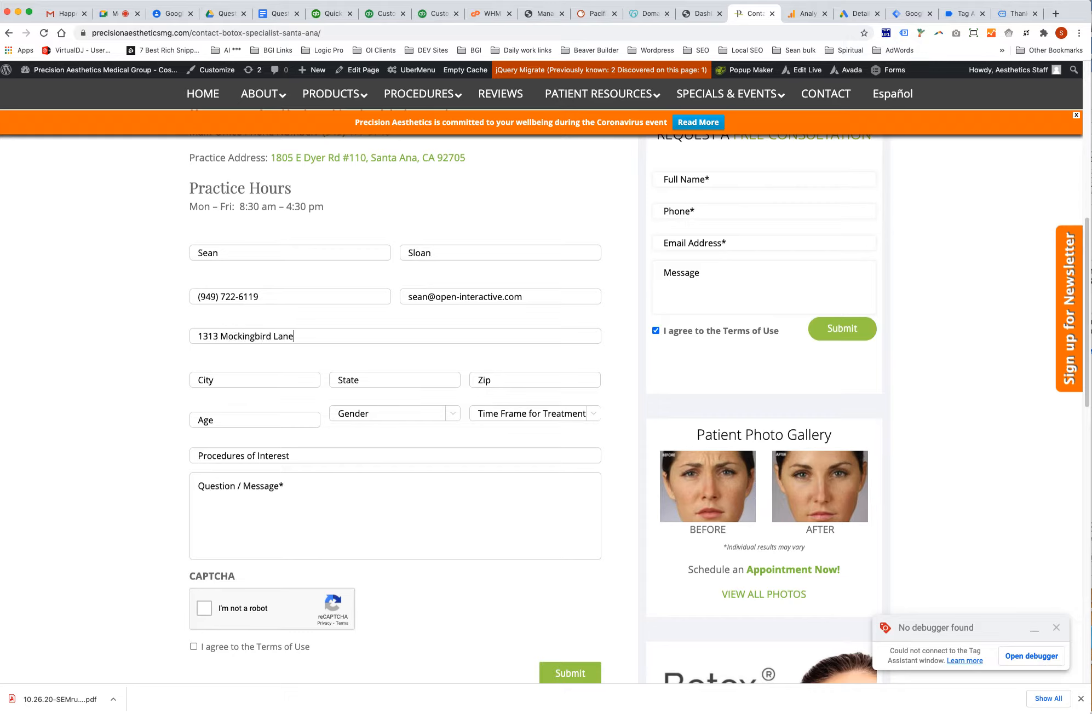
pyautogui.press('Tab')
pyautogui.write('Gothan')
pyautogui.press('BackSpace')
pyautogui.write('m')
# Fill in the state, zip code and age fields, then open the Time Frame choices.
pyautogui.press('Tab')
pyautogui.write('New  York')
pyautogui.press('Tab')
pyautogui.write('001122')
pyautogui.press('Tab')
pyautogui.write('59m')
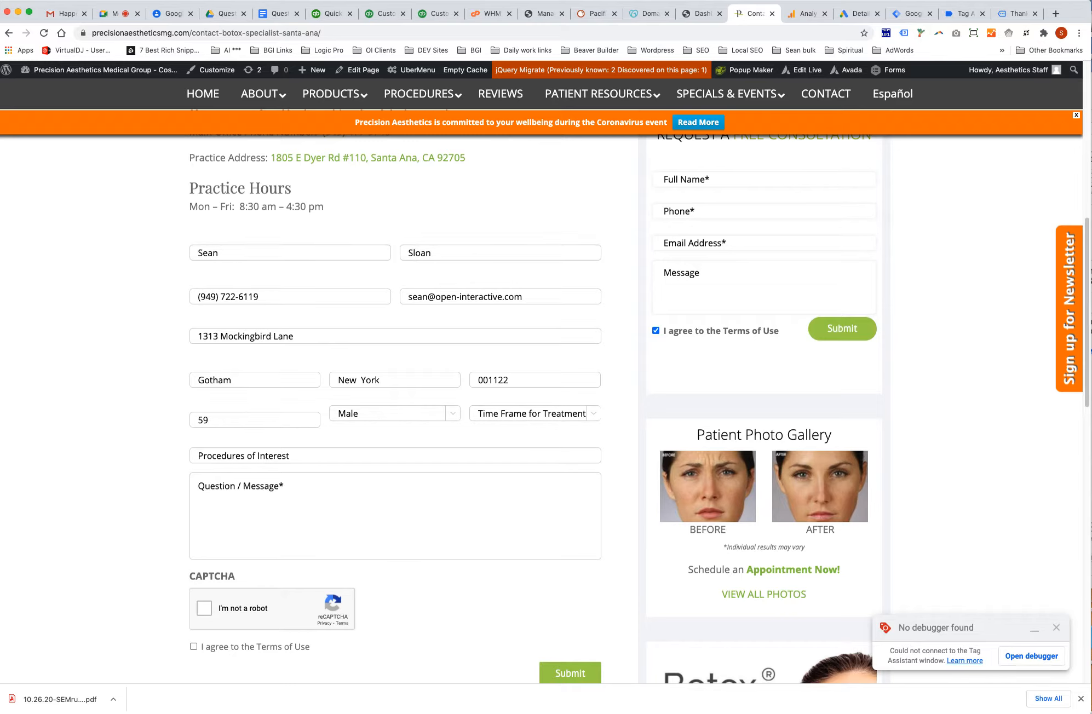
pyautogui.click(585, 418)
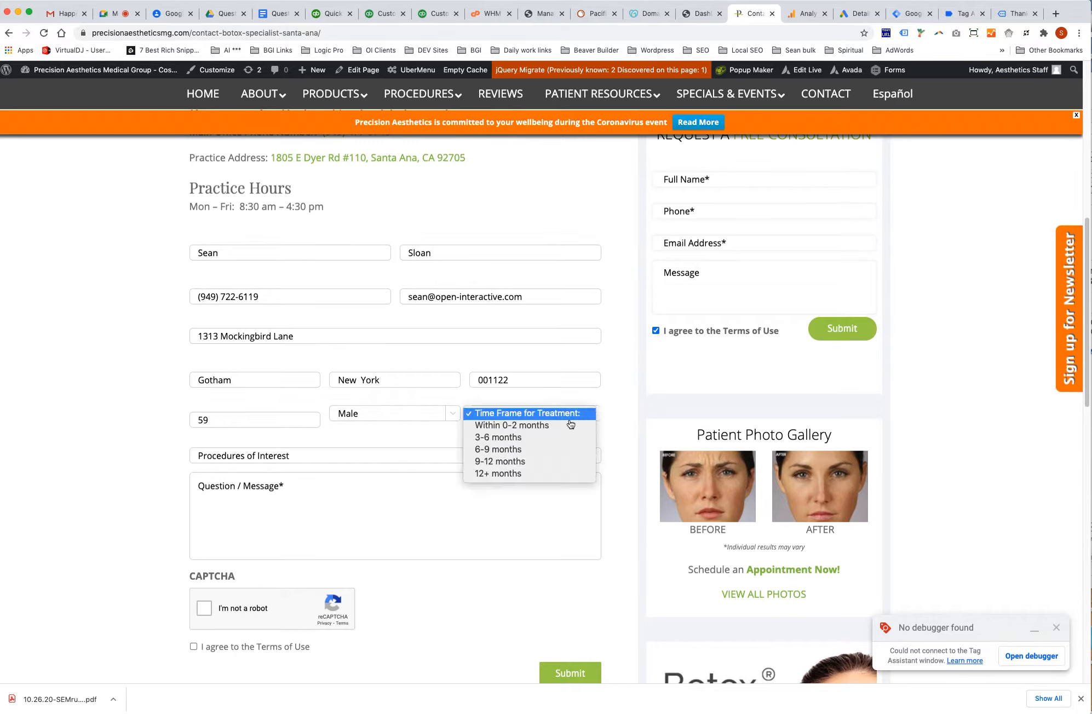
# Choose 'Within 0-2 months', enter Botox and 'Testing form', tick reCAPTCHA and Terms, and submit.
pyautogui.click(554, 426)
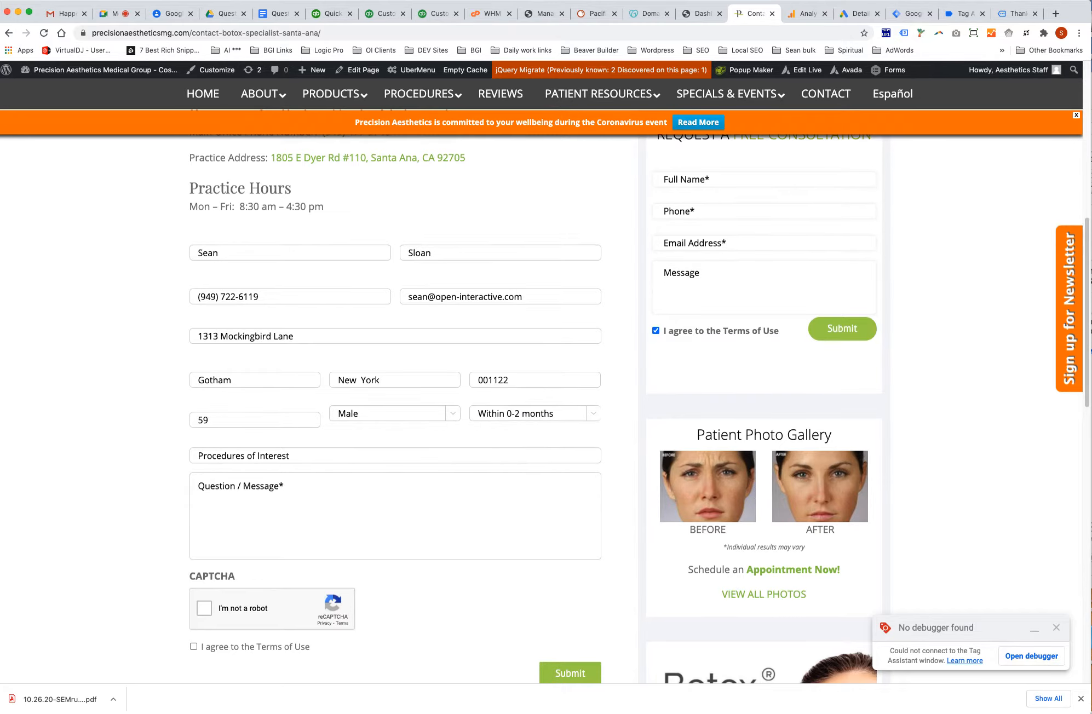
pyautogui.write('Botox')
pyautogui.write('Testing form')
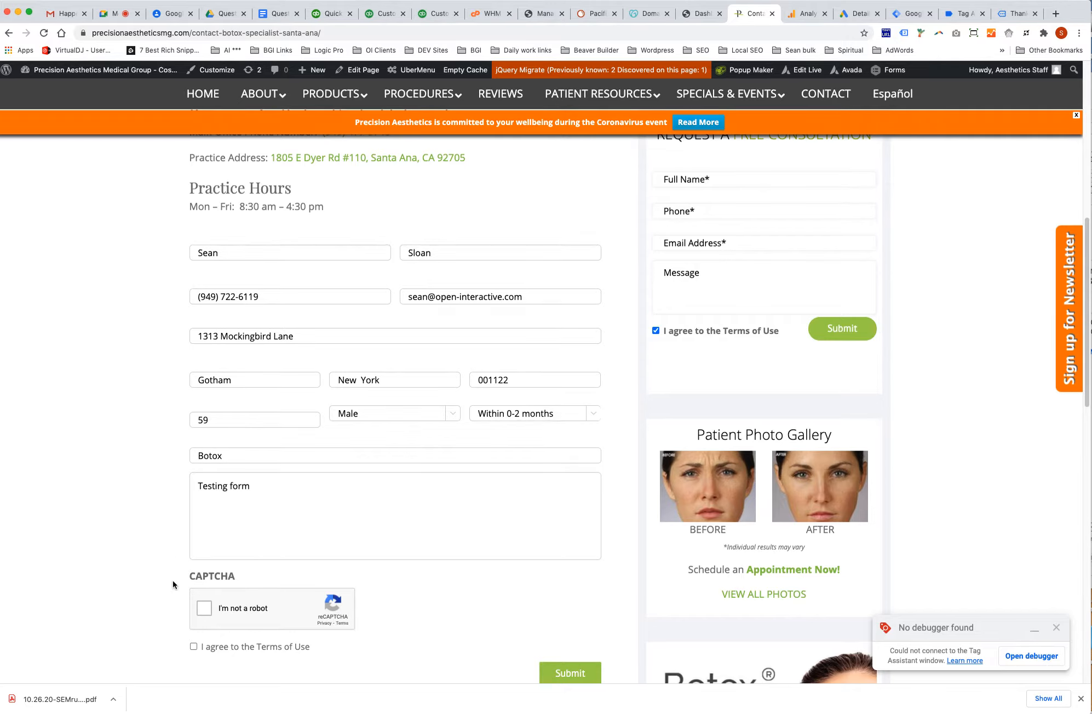
pyautogui.click(205, 609)
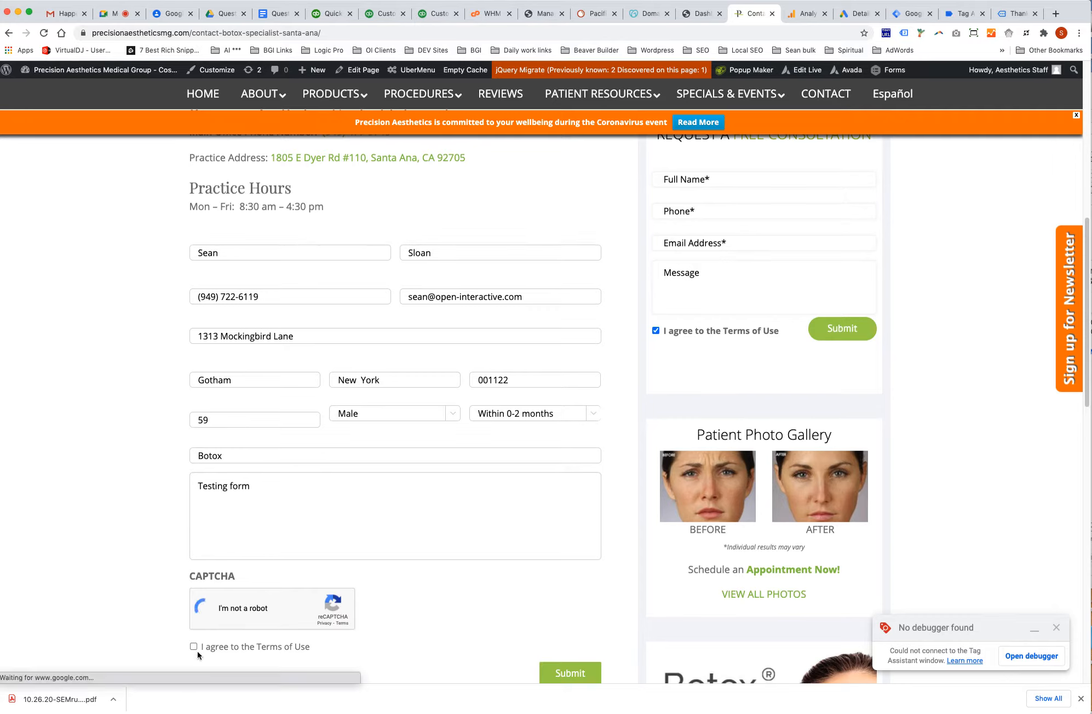
pyautogui.click(193, 647)
pyautogui.click(570, 675)
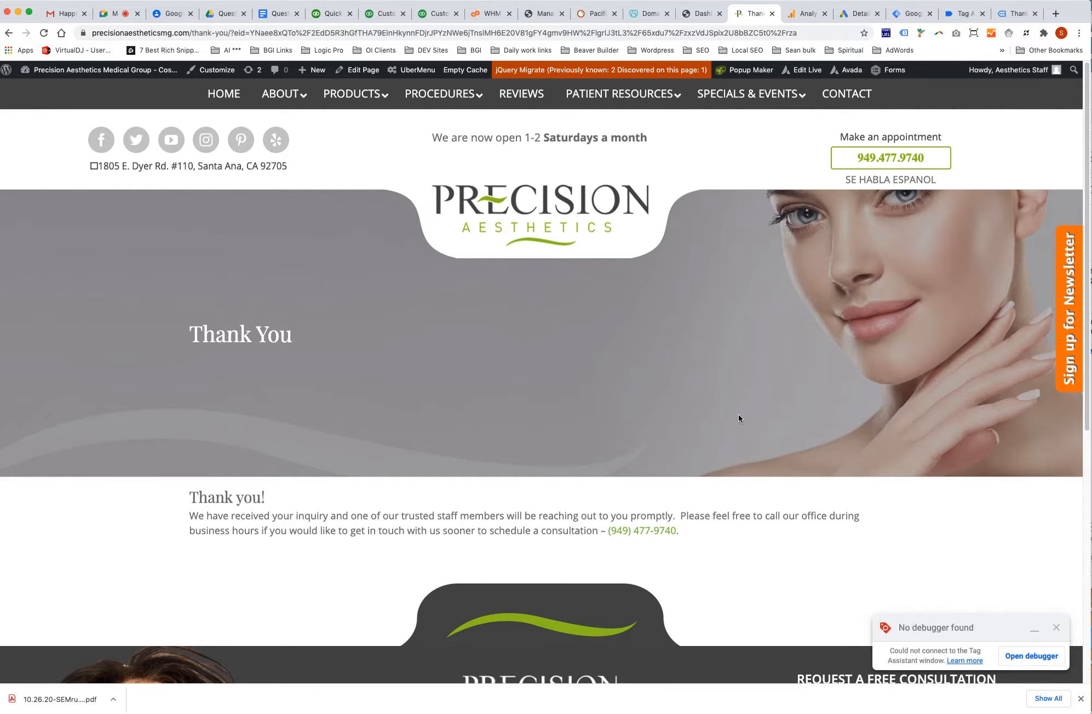
# Open the WordPress admin Dashboard from the site name in the admin bar.
pyautogui.moveTo(1077, 16); pyautogui.dragTo(1077, 17)
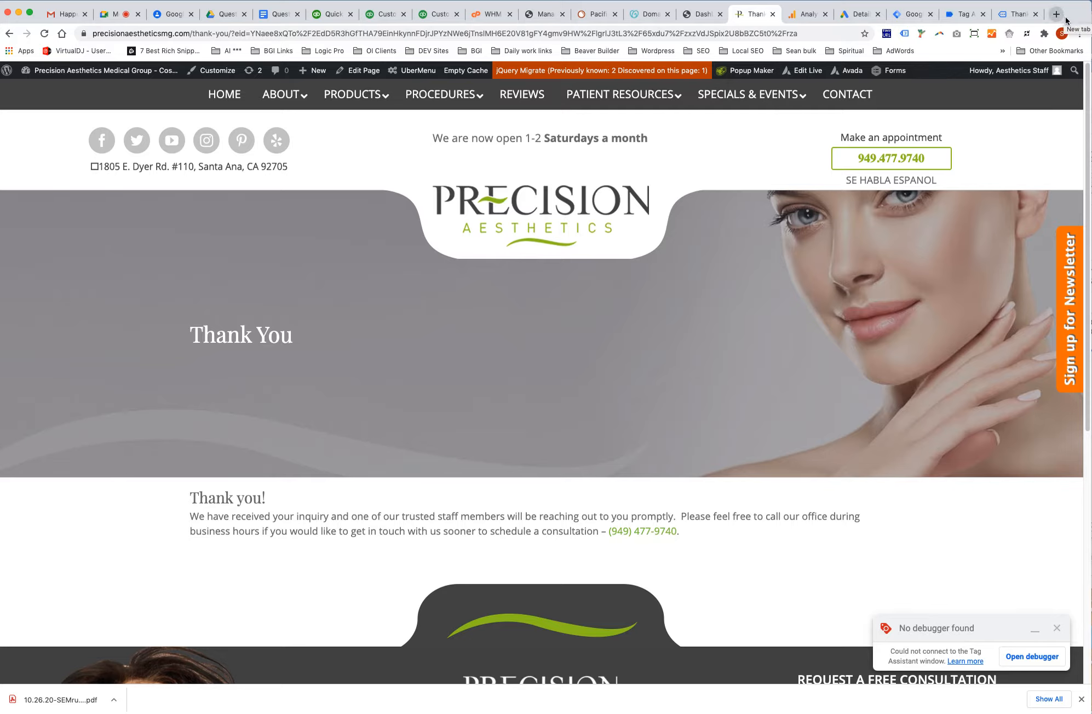
pyautogui.moveTo(318, 75)
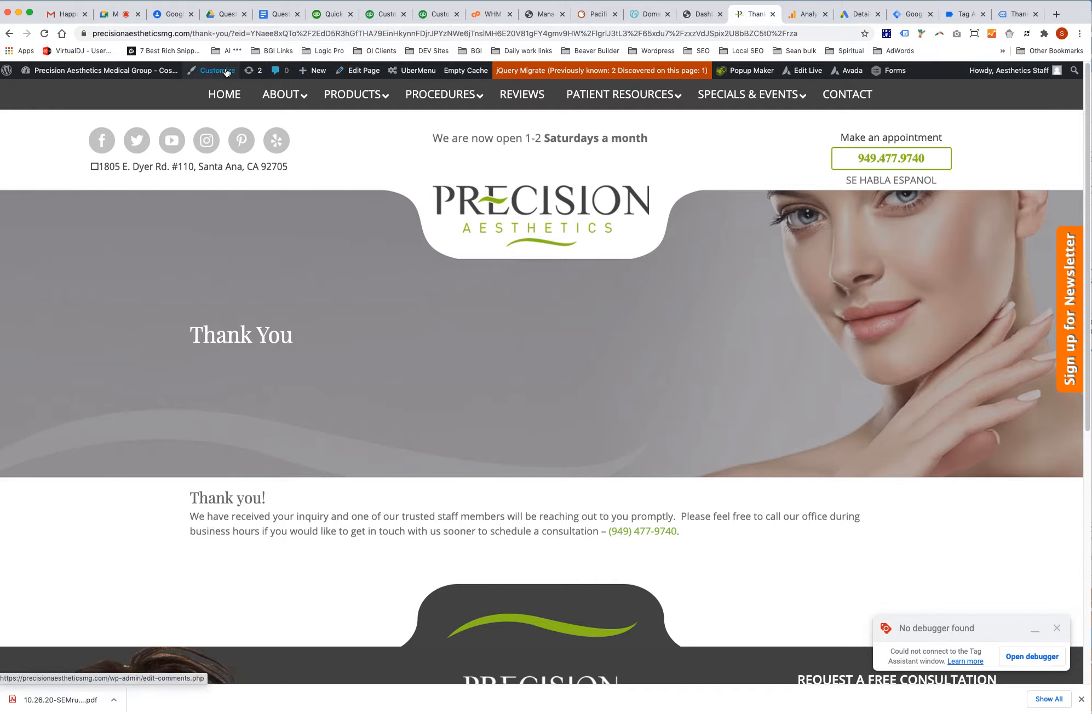
pyautogui.moveTo(87, 76)
pyautogui.click(35, 91)
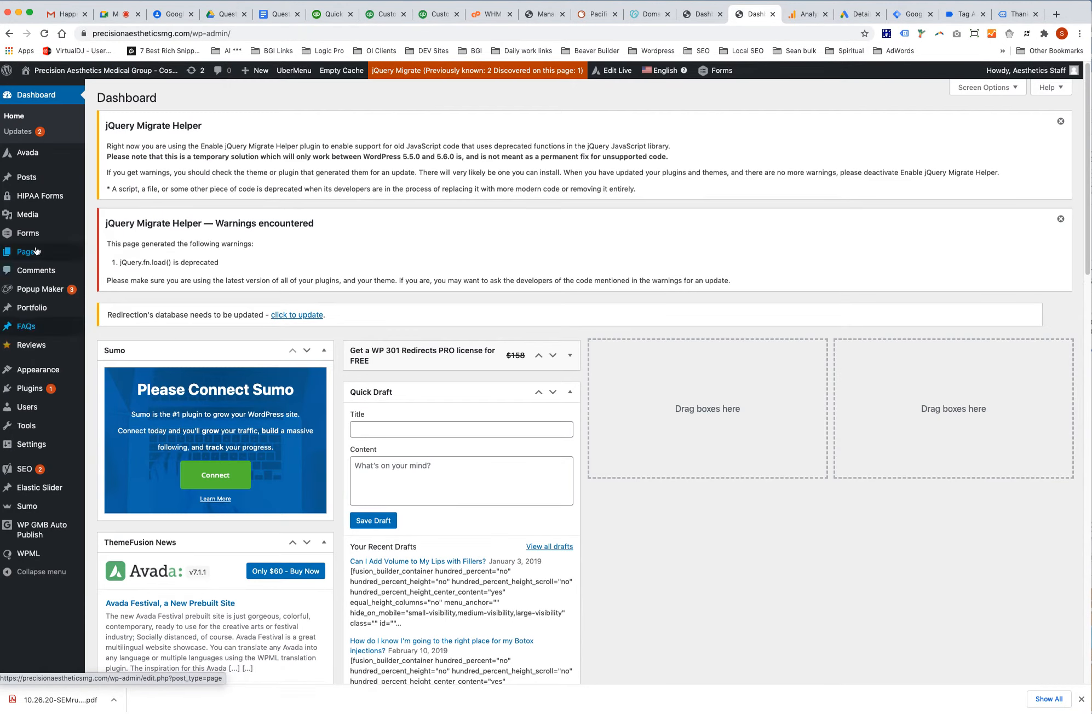
# Search All Pages for 'thank you', then start a new page with Add New.
pyautogui.moveTo(65, 250)
pyautogui.click(108, 256)
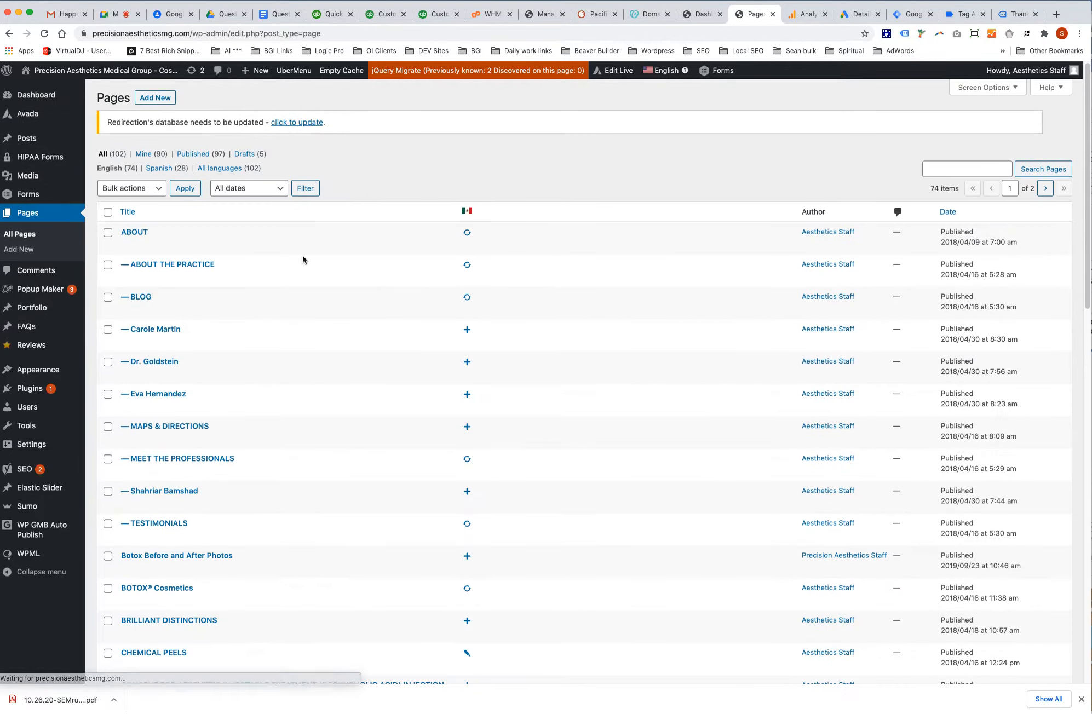
pyautogui.click(949, 176)
pyautogui.write('thank you')
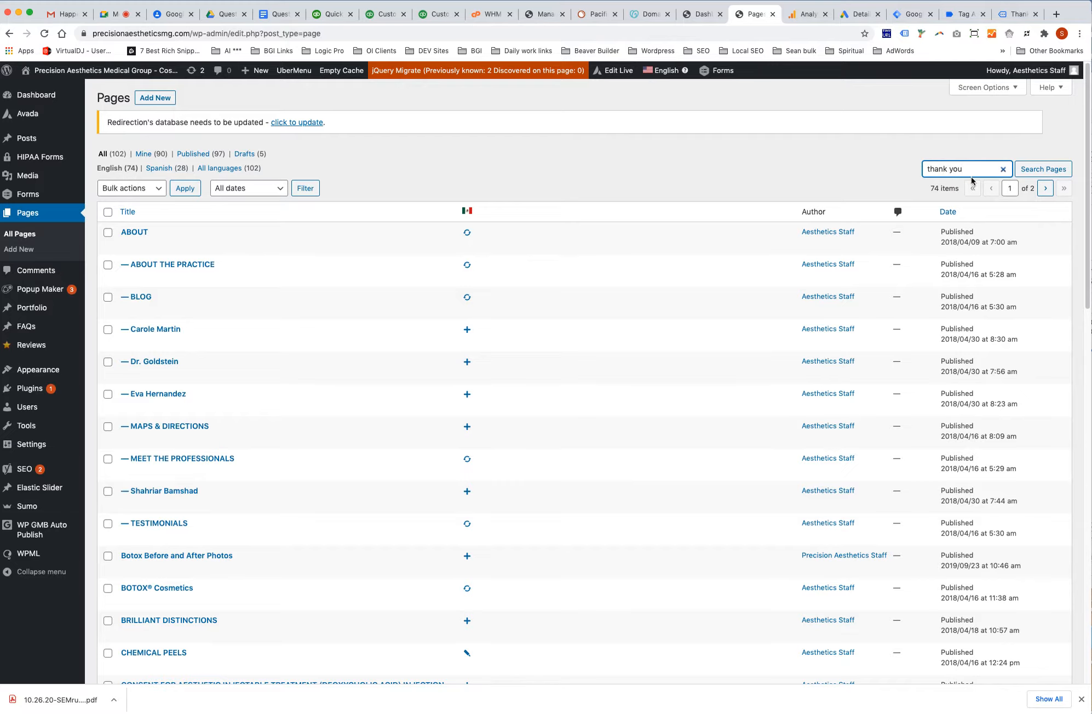
pyautogui.click(1054, 173)
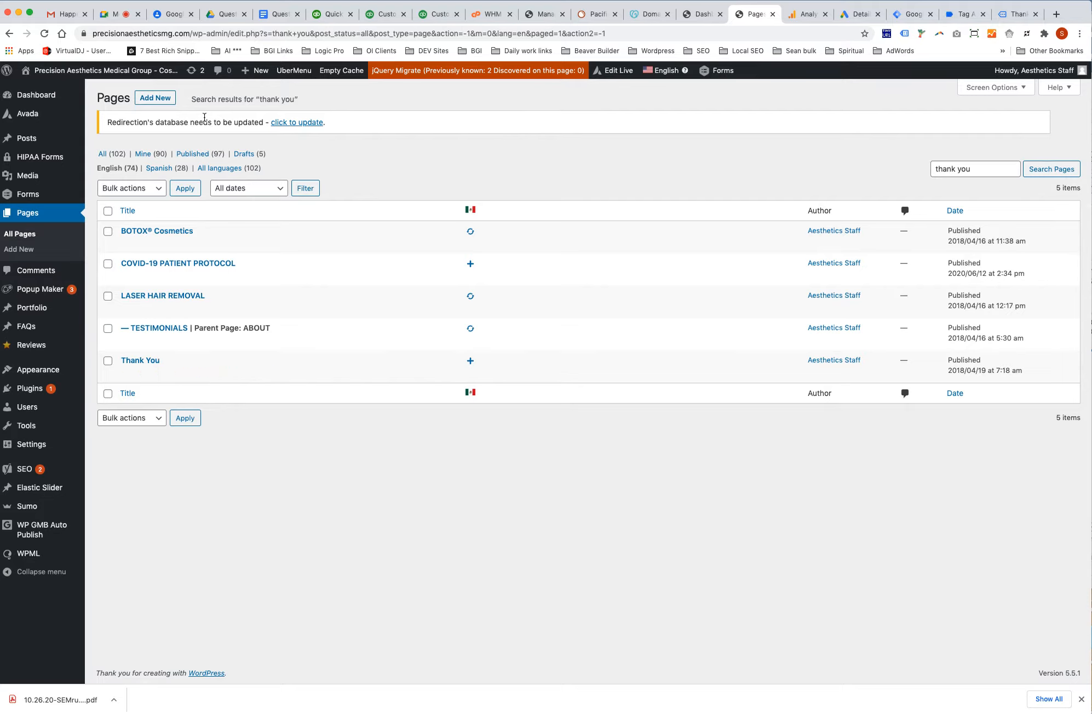
pyautogui.click(162, 100)
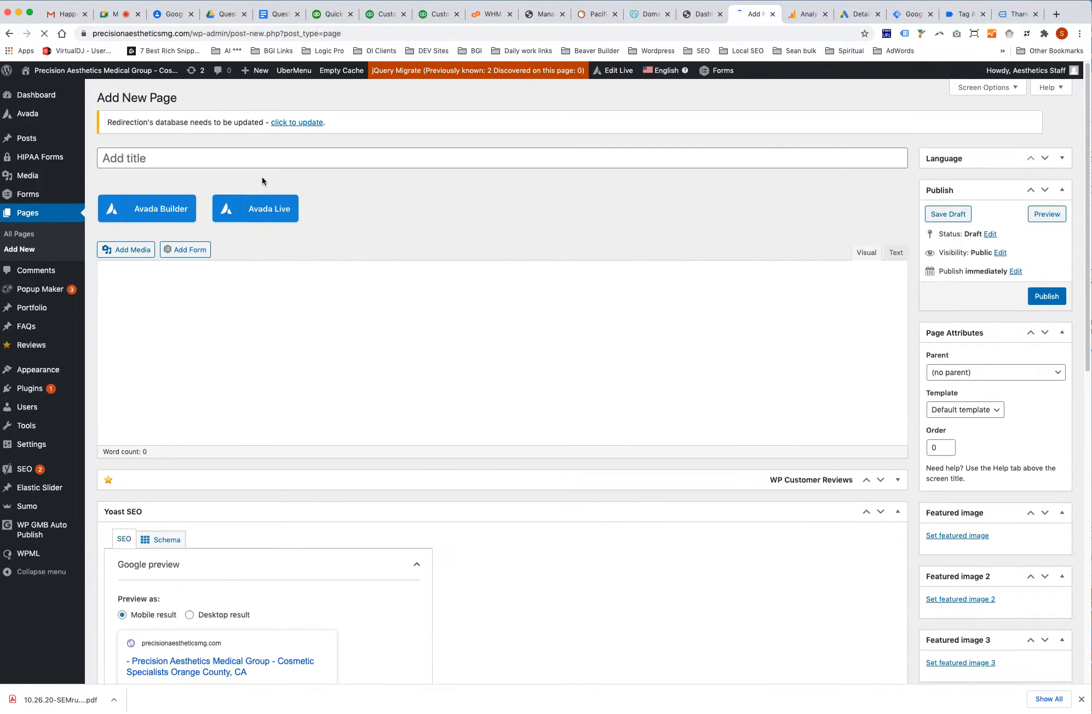
# Title the new page 'Thanks', set its slug to thank-you-contact, and publish it.
pyautogui.click(202, 156)
pyautogui.write('Thanks')
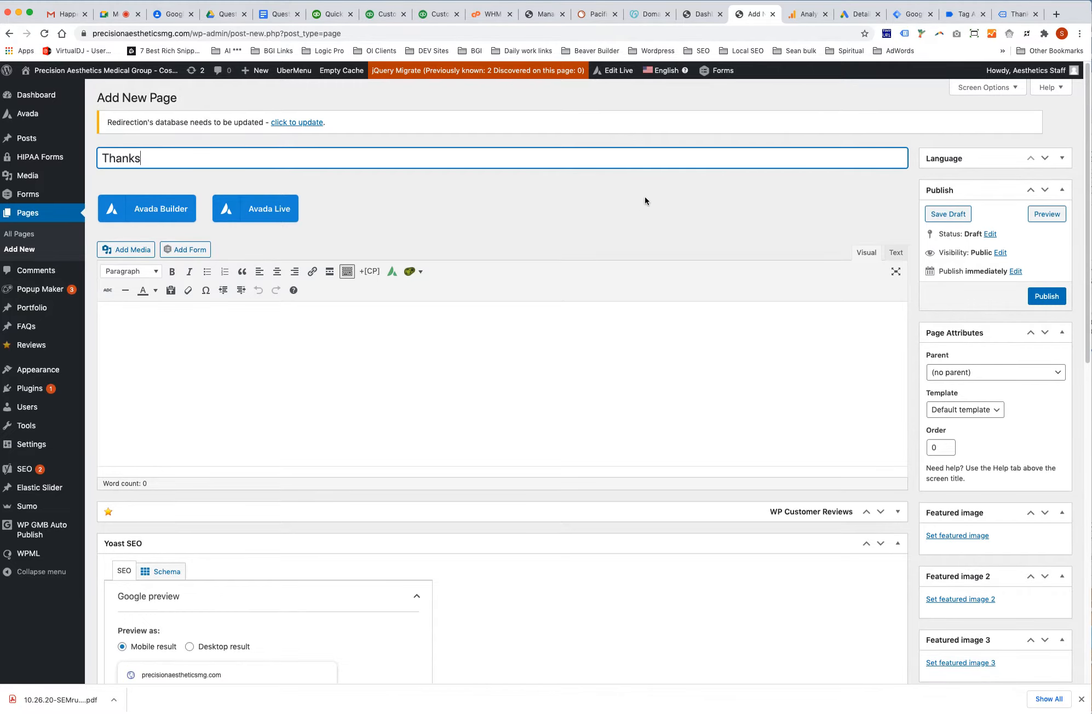
pyautogui.press('Tab')
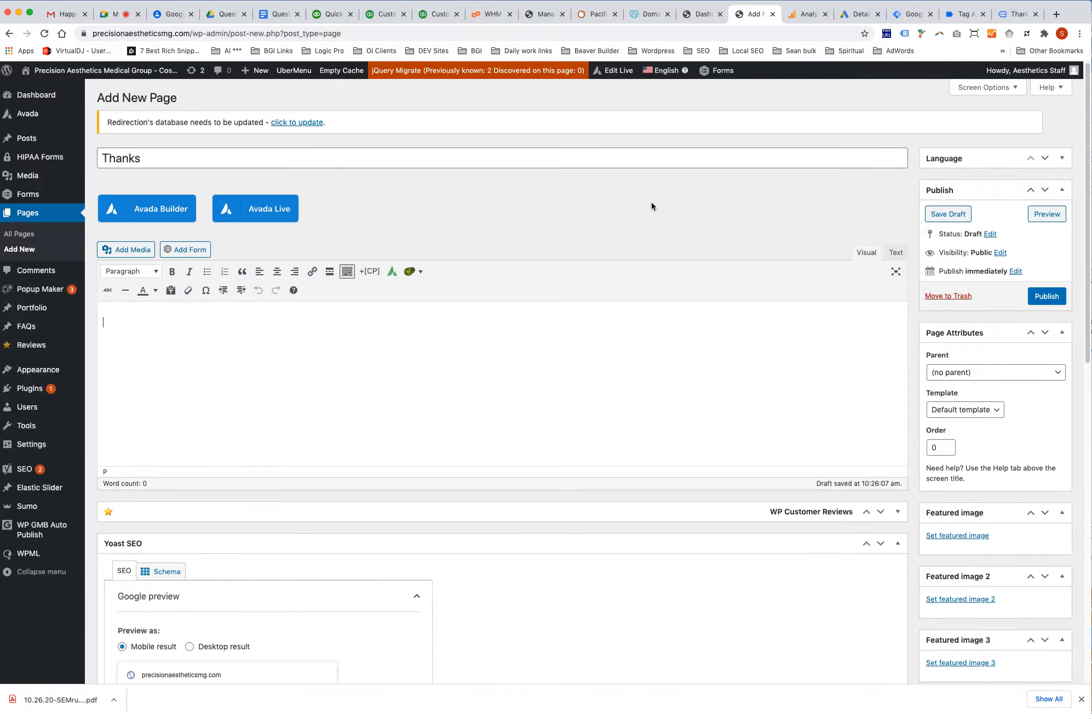
pyautogui.click(297, 180)
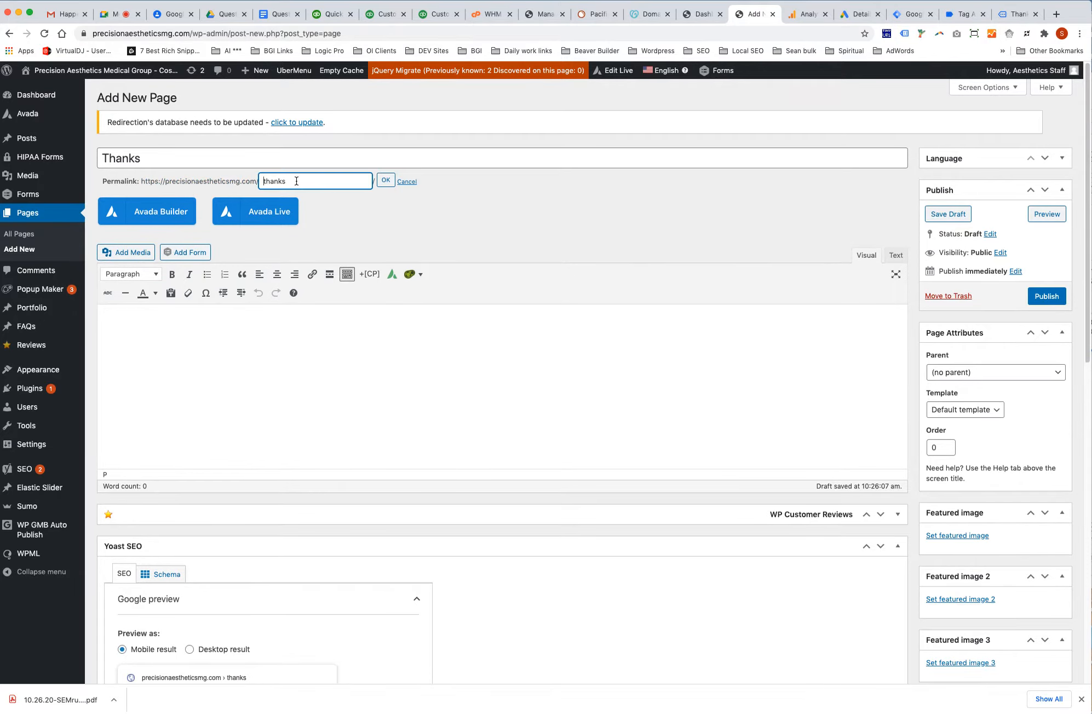
pyautogui.write('-you-contact')
pyautogui.click(386, 181)
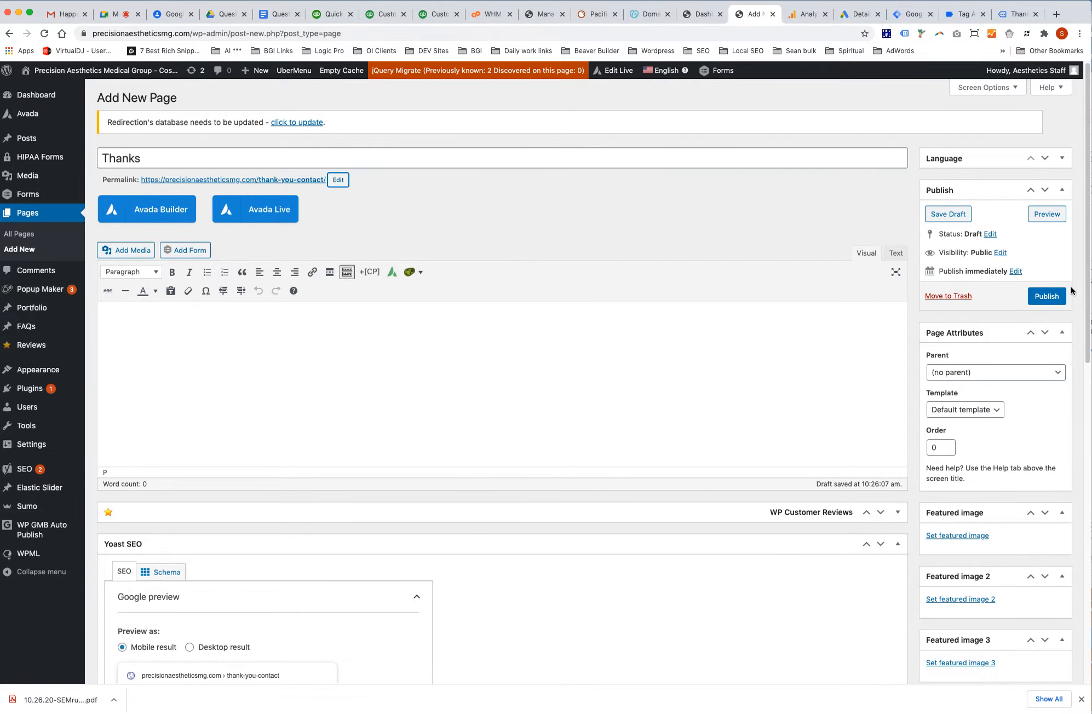
pyautogui.click(1044, 298)
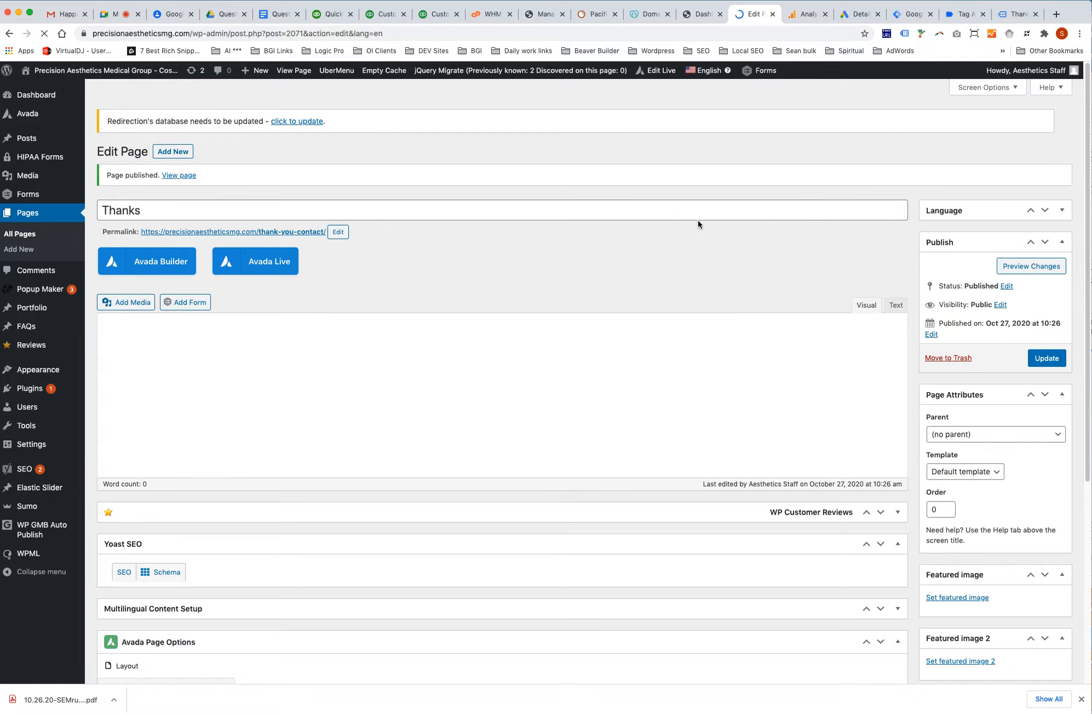
# View the live Thanks page, check Tag Assistant's fired tags, then return to Google Ads conversion details.
pyautogui.click(186, 157)
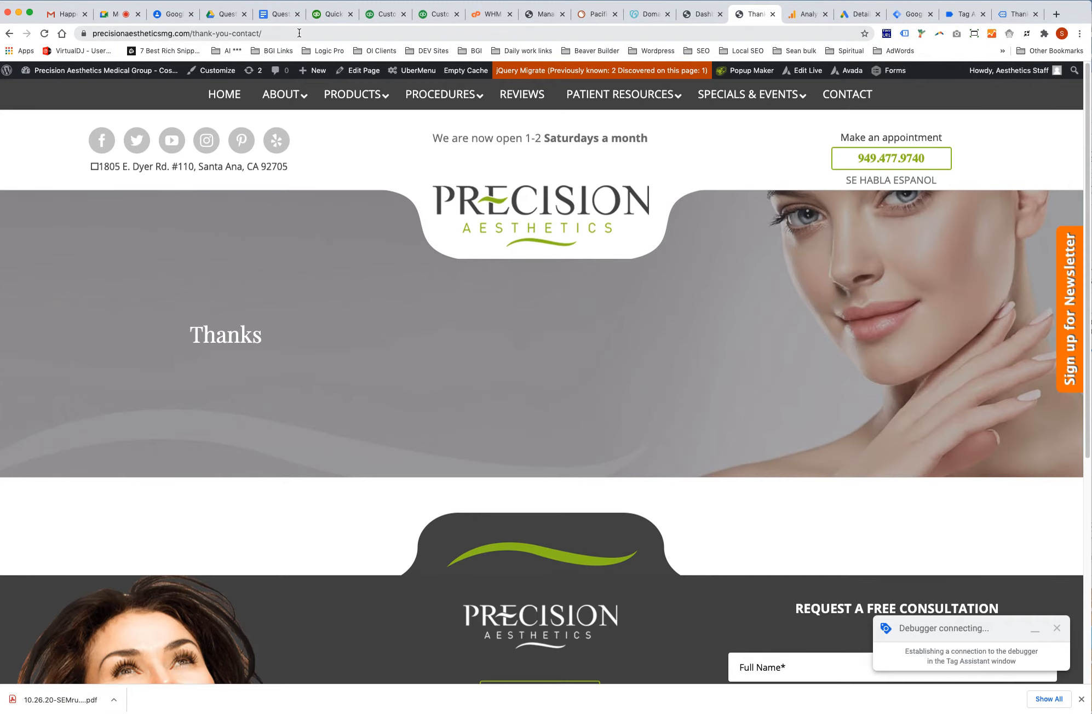
pyautogui.click(299, 33)
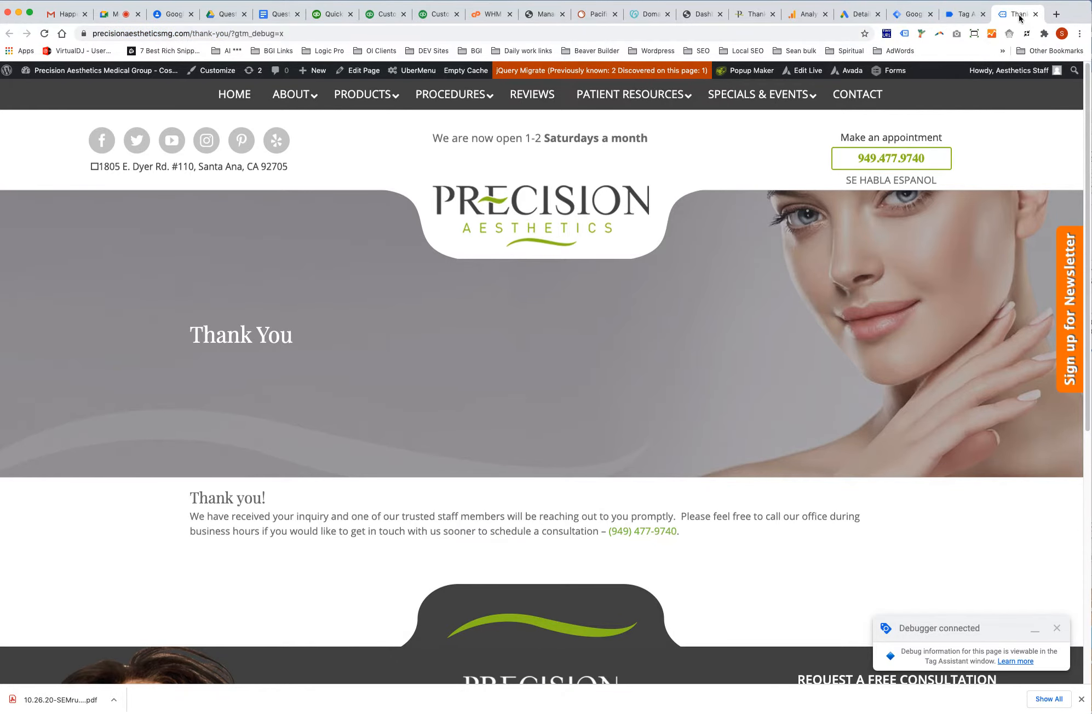
pyautogui.click(966, 18)
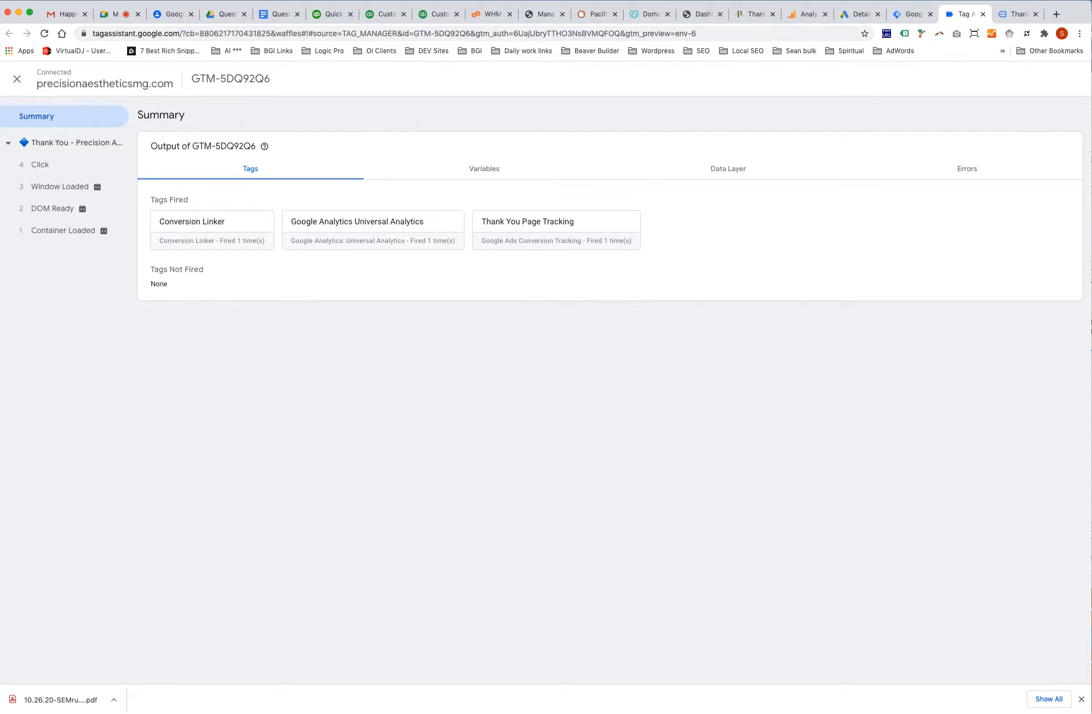
pyautogui.click(859, 17)
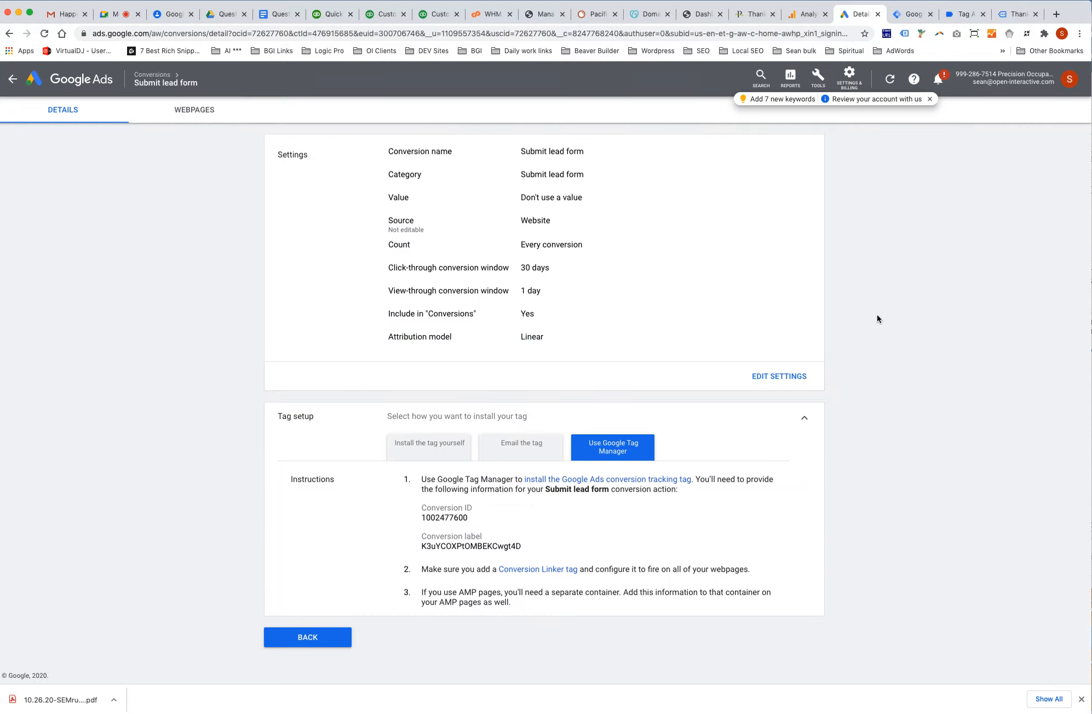
# Start a new website conversion action in category Contact named 'Contact Form Submission'.
pyautogui.click(322, 639)
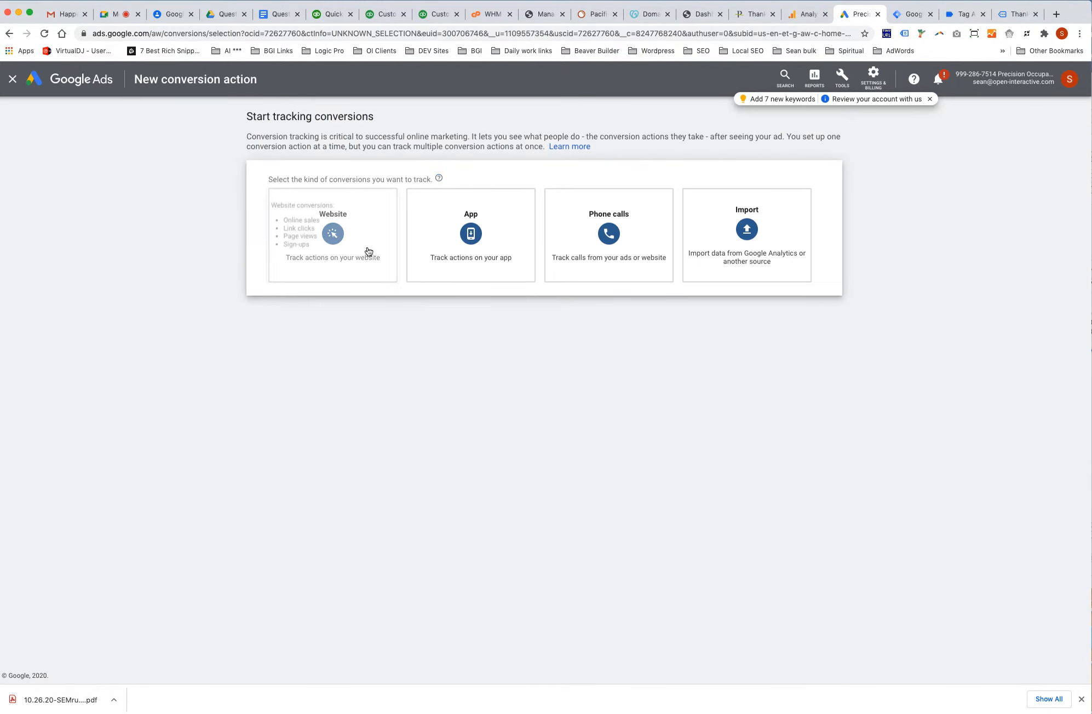
pyautogui.click(369, 249)
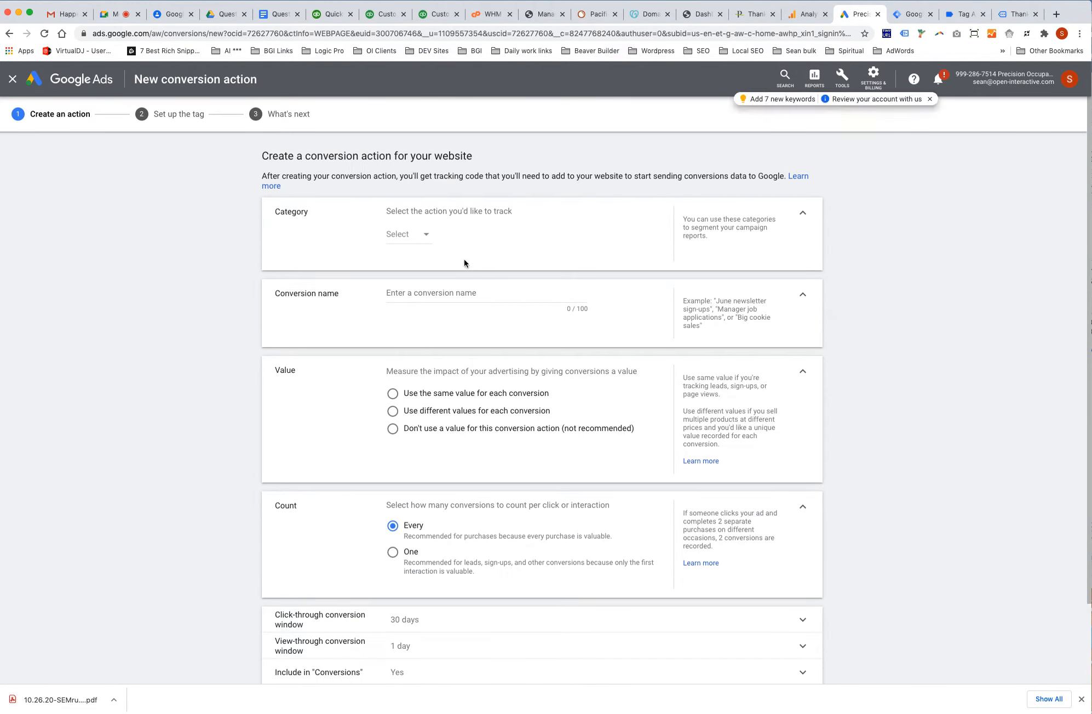
pyautogui.click(425, 236)
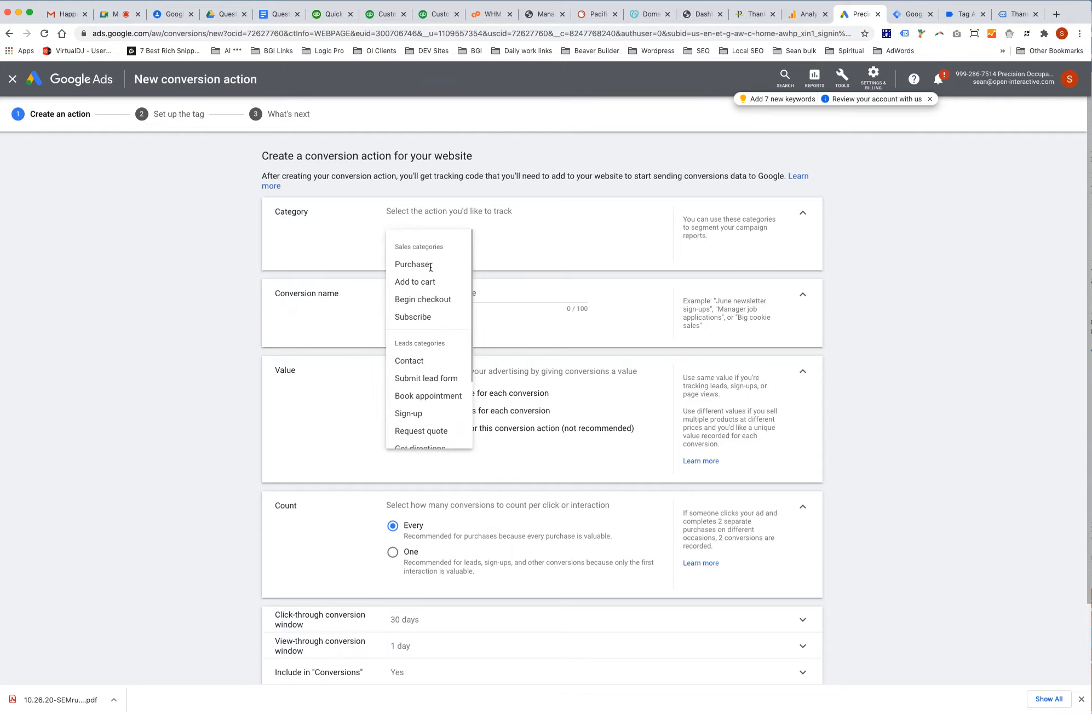
pyautogui.click(439, 366)
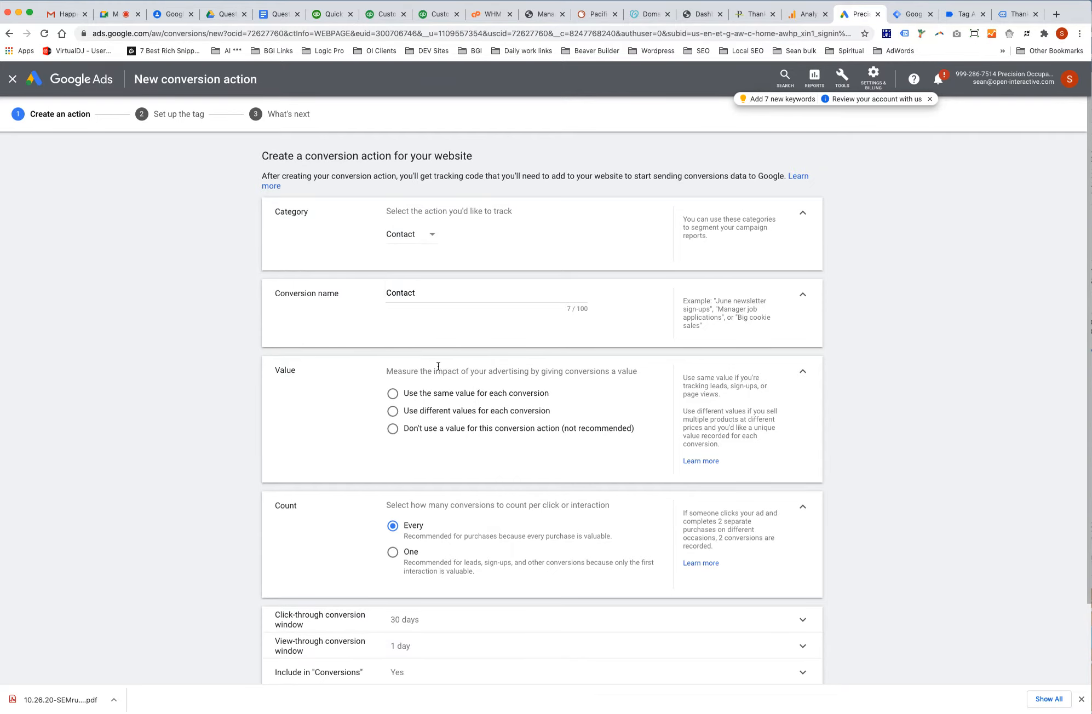
pyautogui.click(493, 295)
pyautogui.write('Form ')
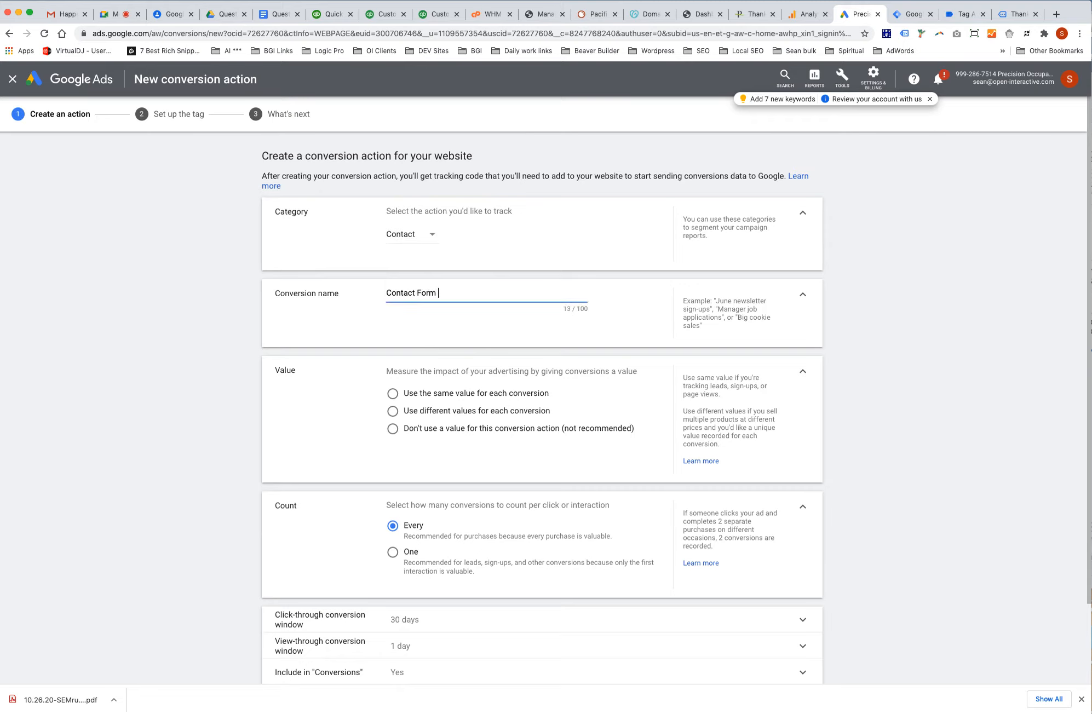
pyautogui.write('Submission')
# Set no value, One count and Linear attribution, then create the conversion action.
pyautogui.click(393, 394)
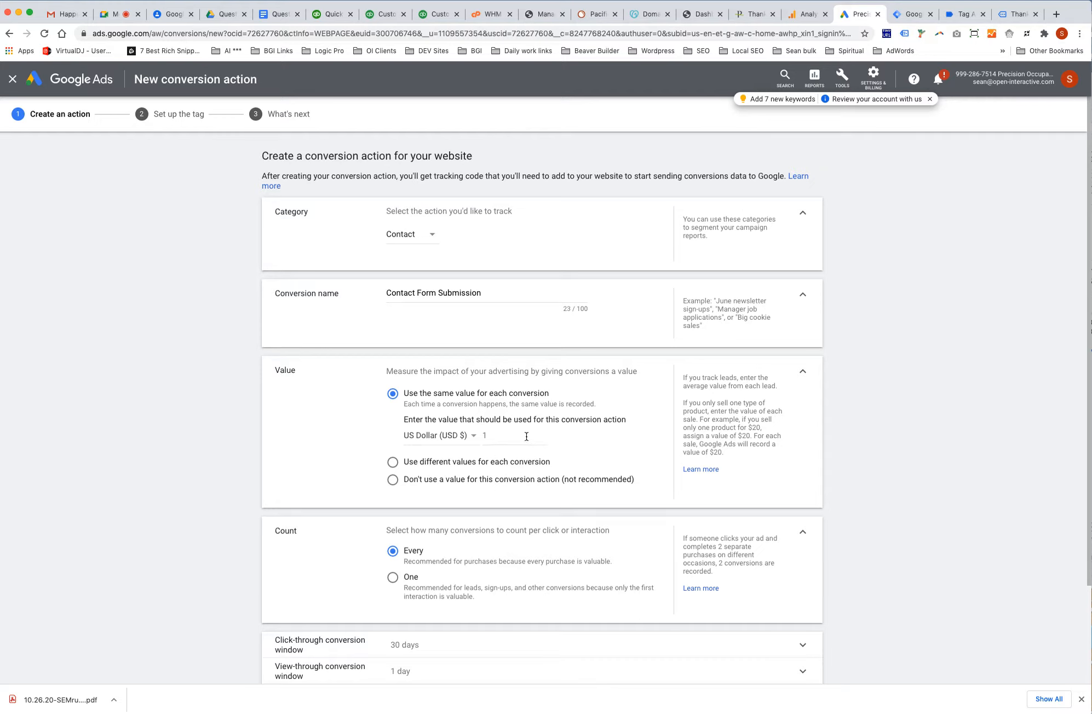
pyautogui.click(395, 479)
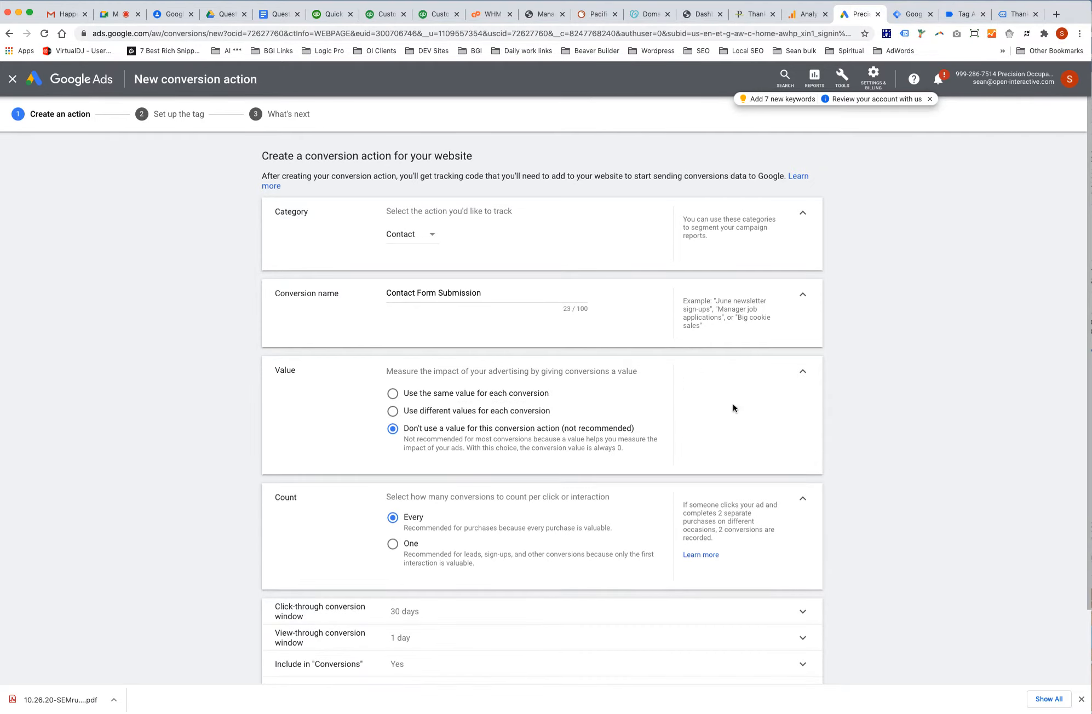
pyautogui.scroll(-3, 806, 390)
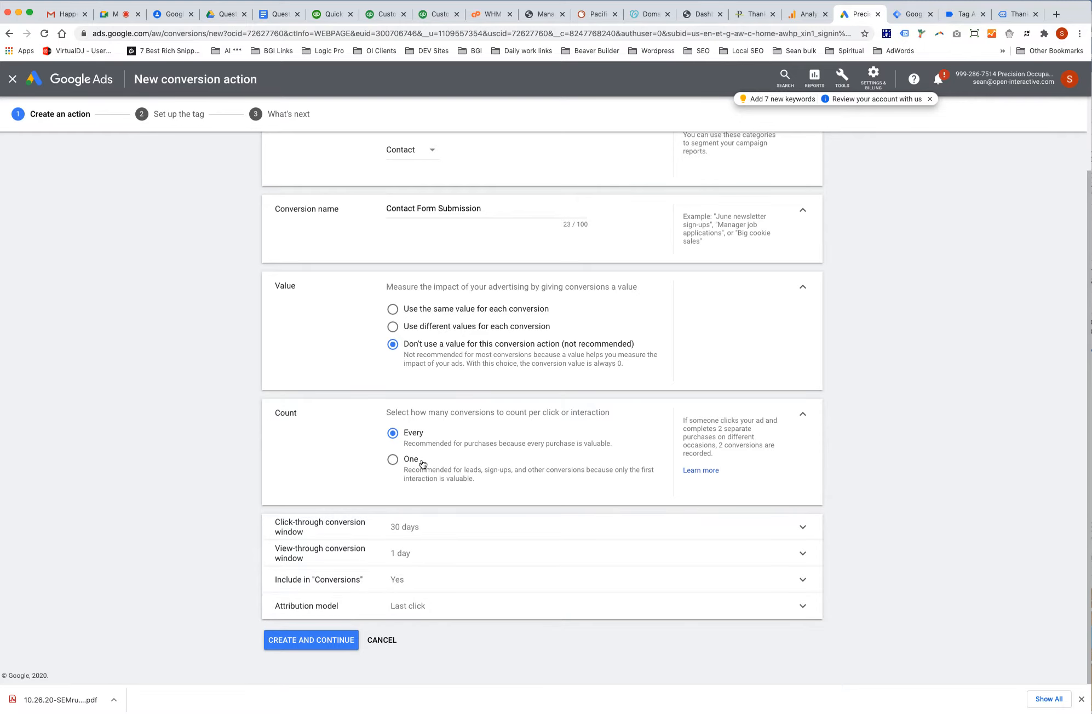
pyautogui.click(394, 461)
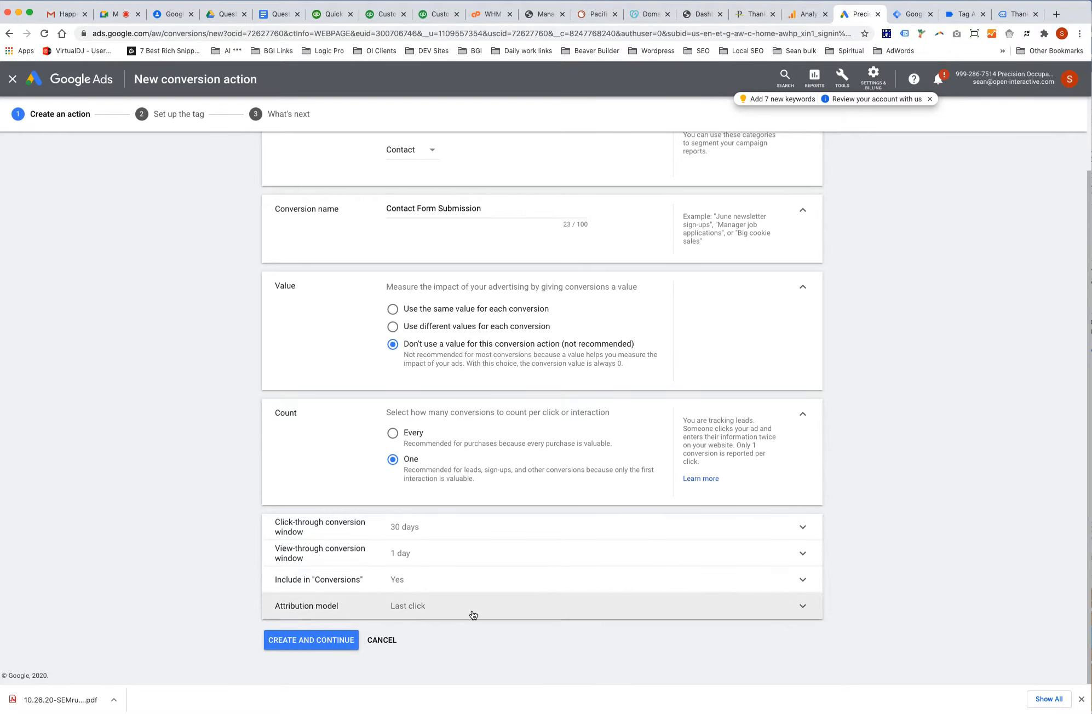
pyautogui.click(438, 609)
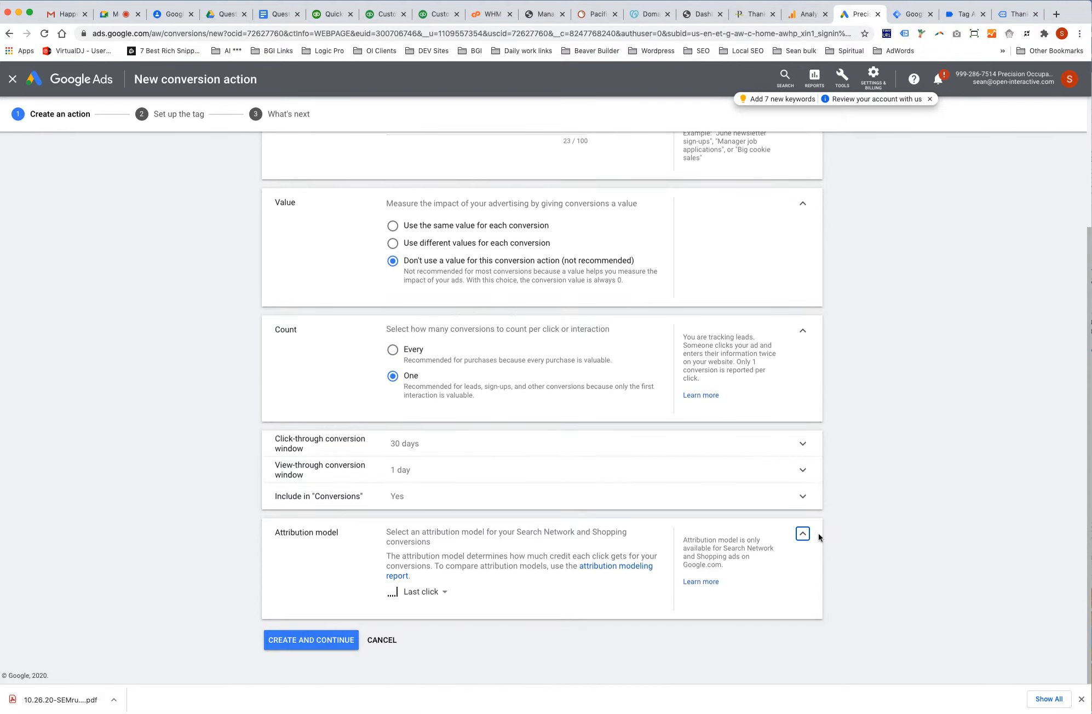
pyautogui.click(440, 593)
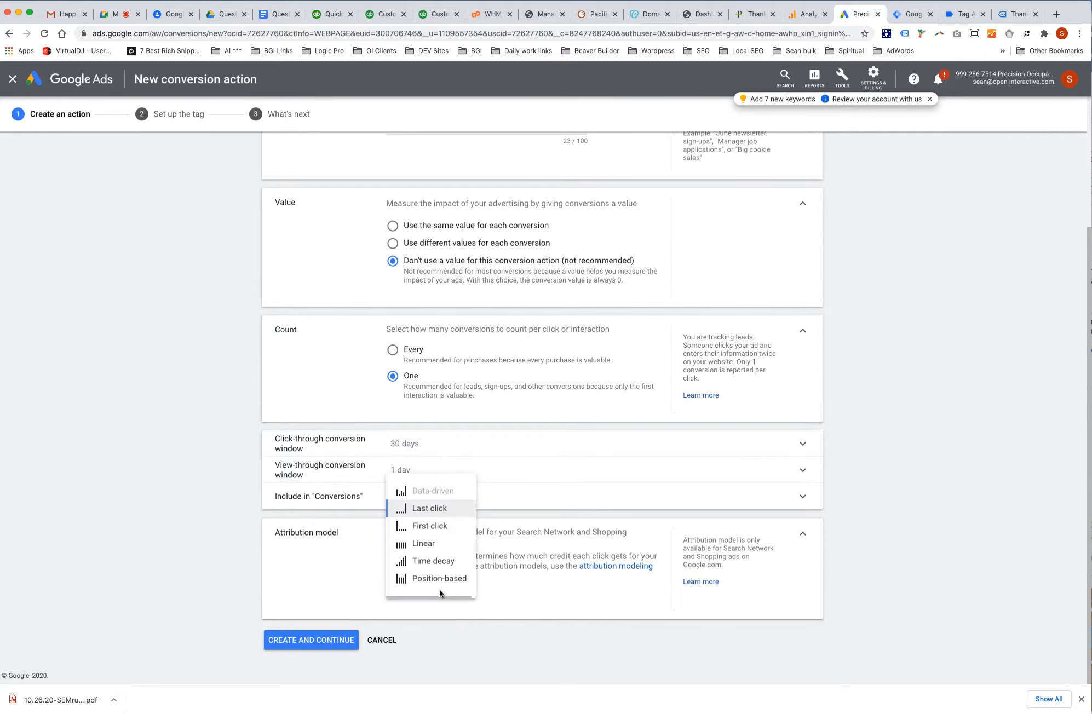
pyautogui.click(443, 547)
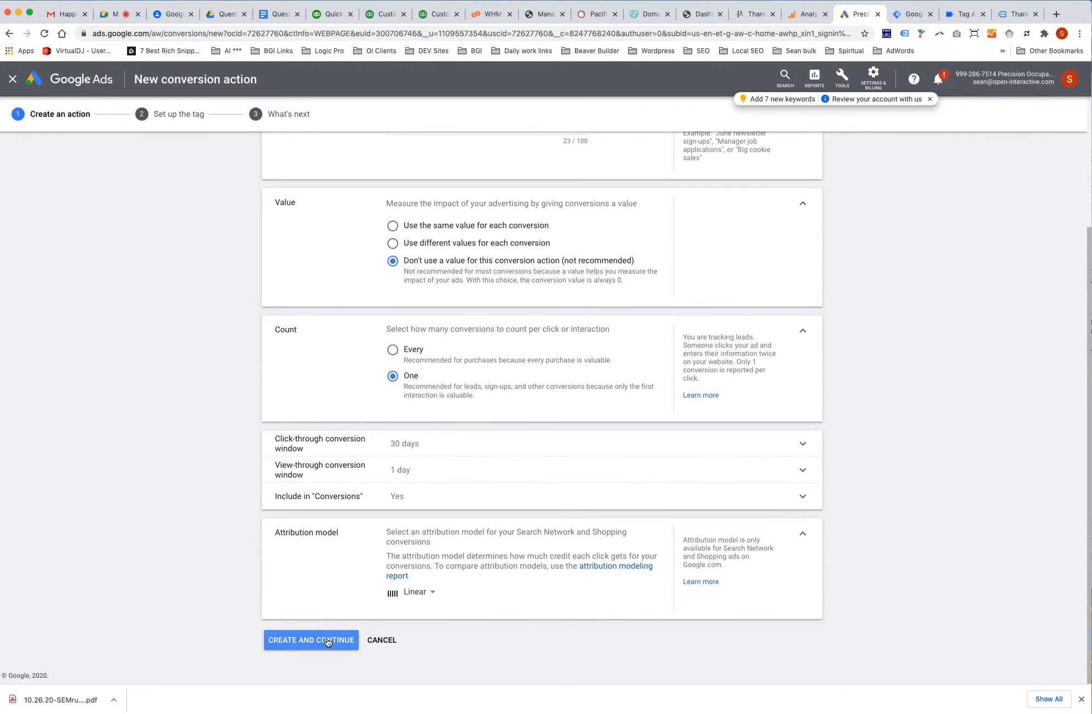
pyautogui.click(326, 639)
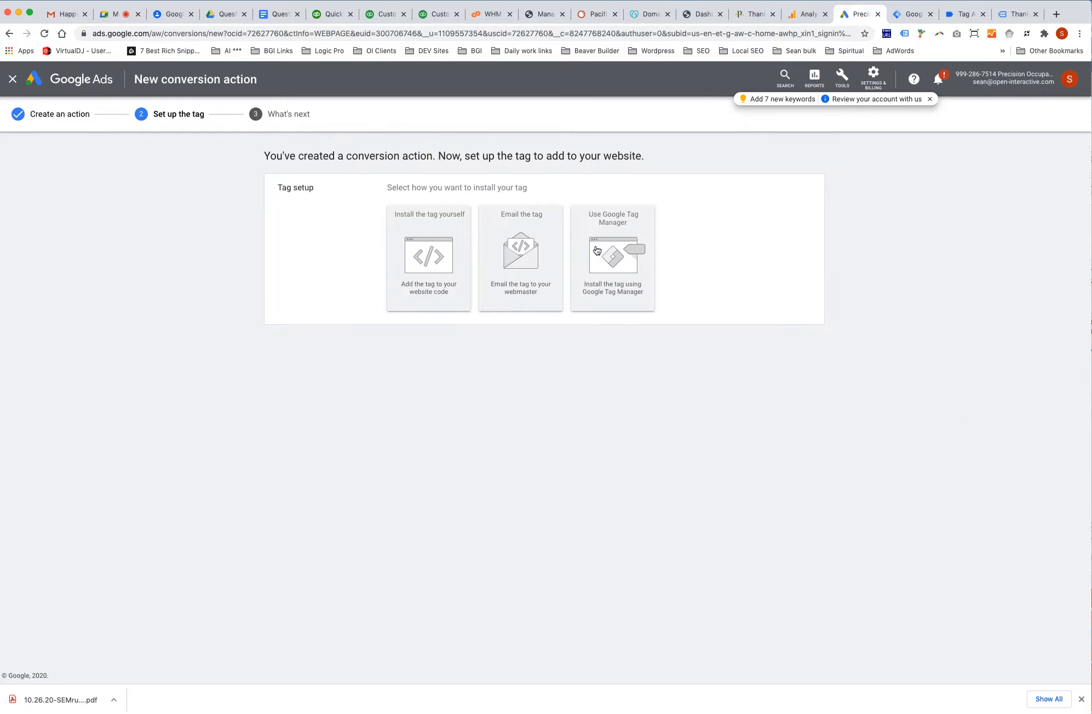
# Choose the Google Tag Manager install option and copy the Conversion ID and Conversion label.
pyautogui.click(606, 250)
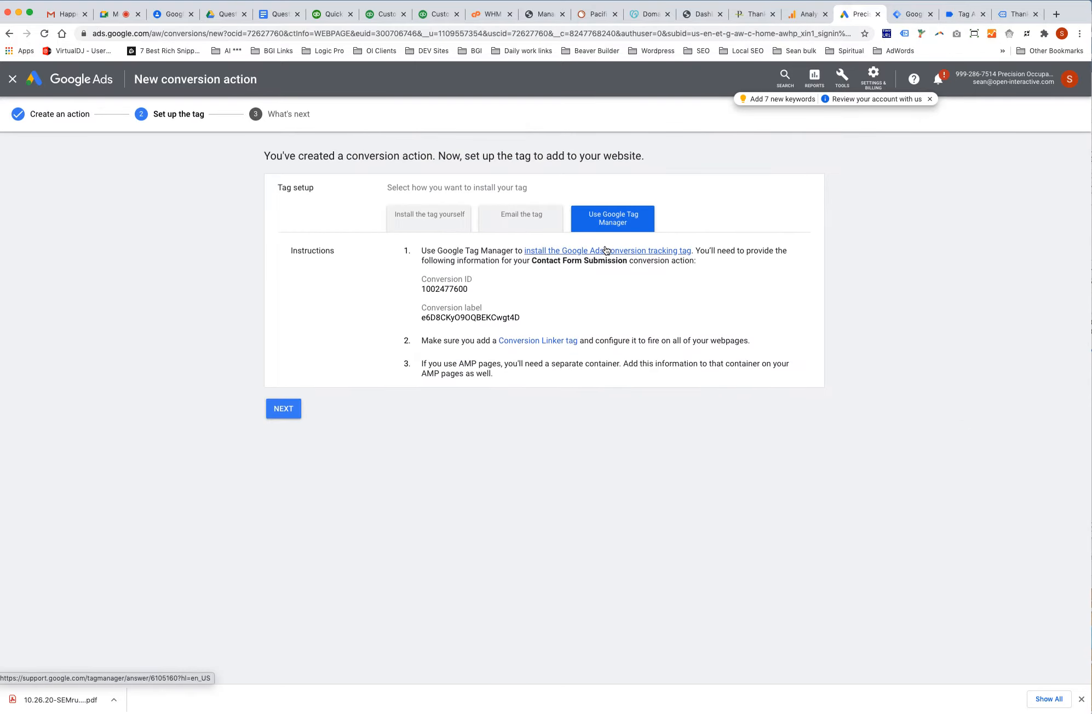
pyautogui.doubleClick(454, 286)
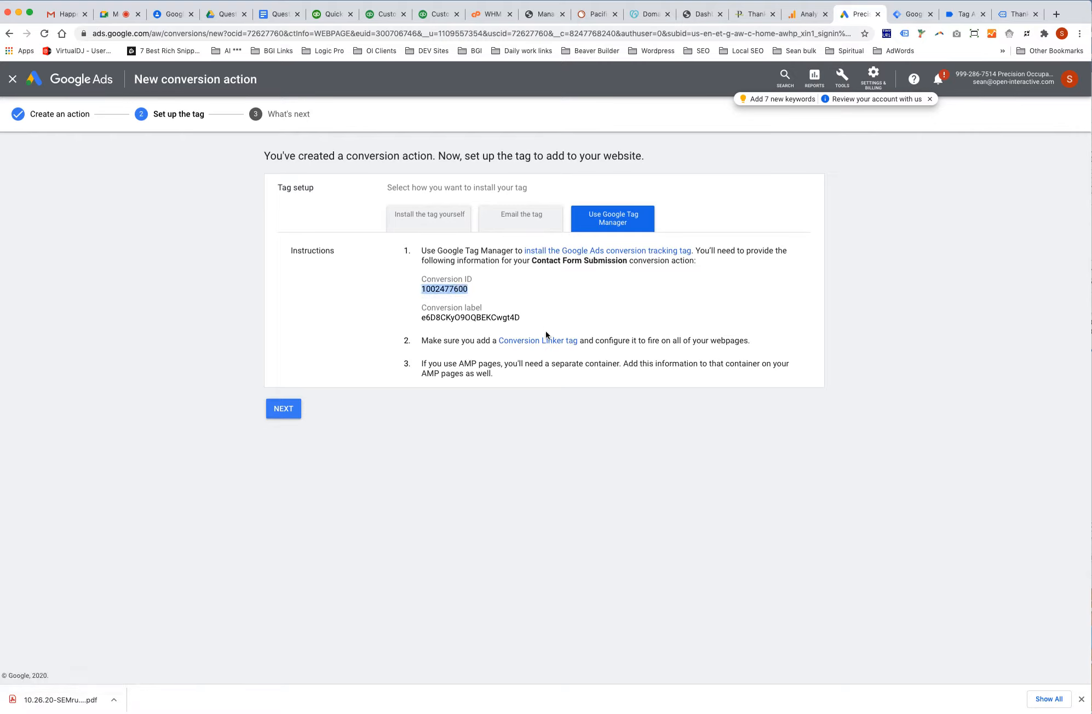
pyautogui.moveTo(422, 317); pyautogui.dragTo(520, 316)
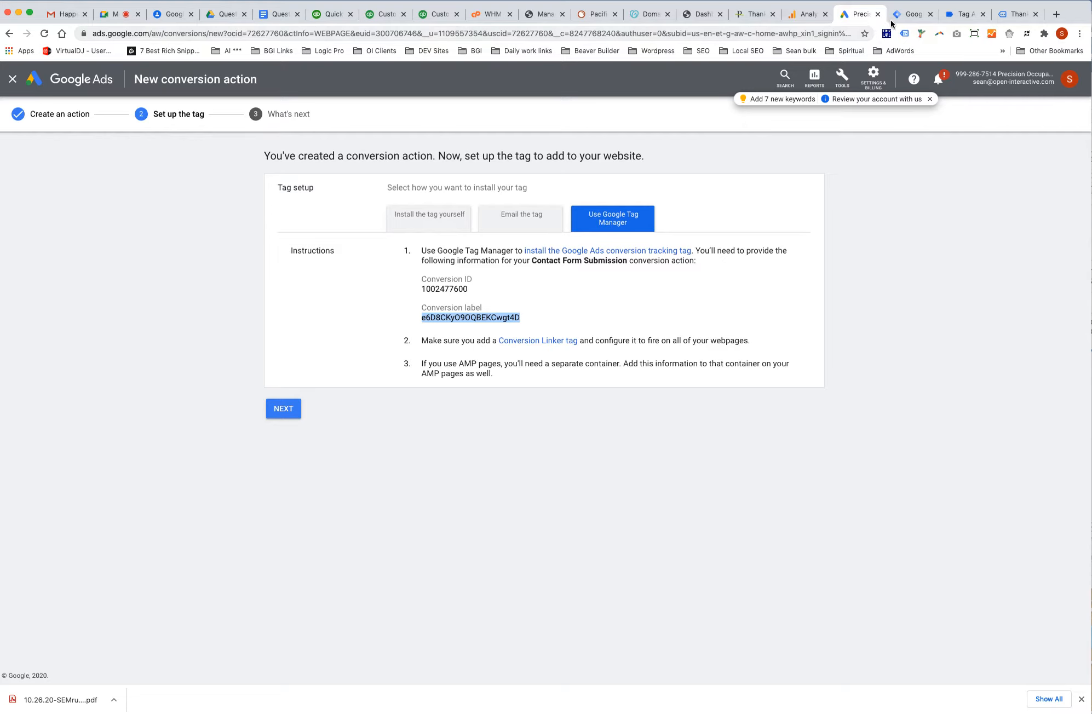
pyautogui.click(963, 15)
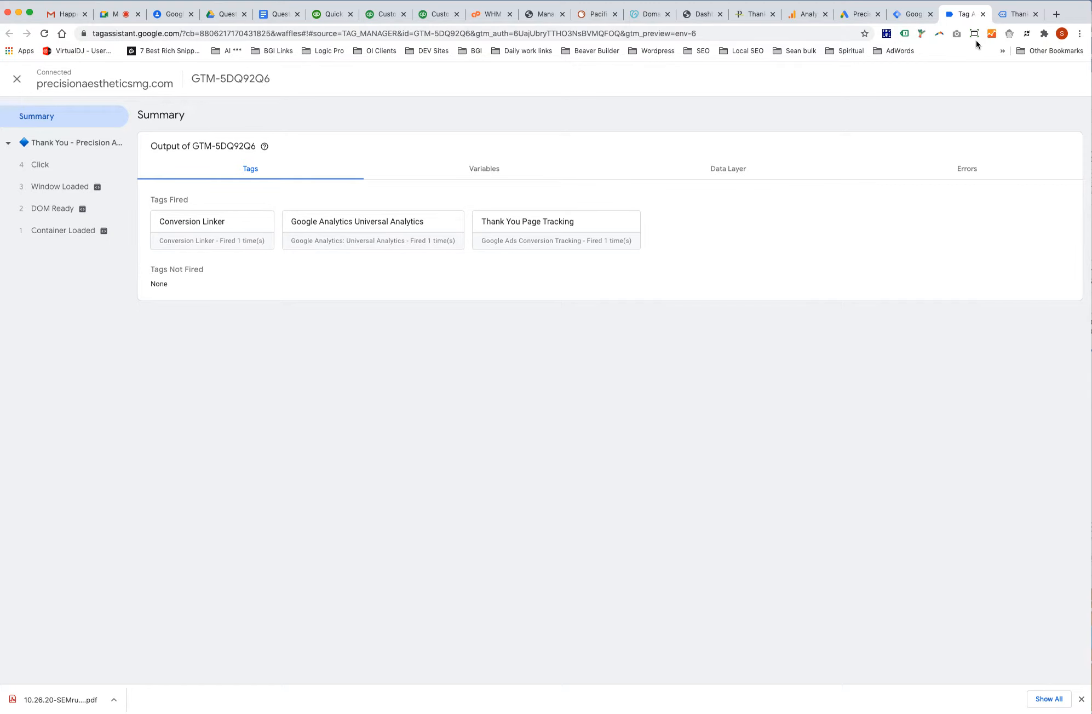
# Create a new Tag Manager tag of type Google Ads Conversion Tracking.
pyautogui.click(905, 14)
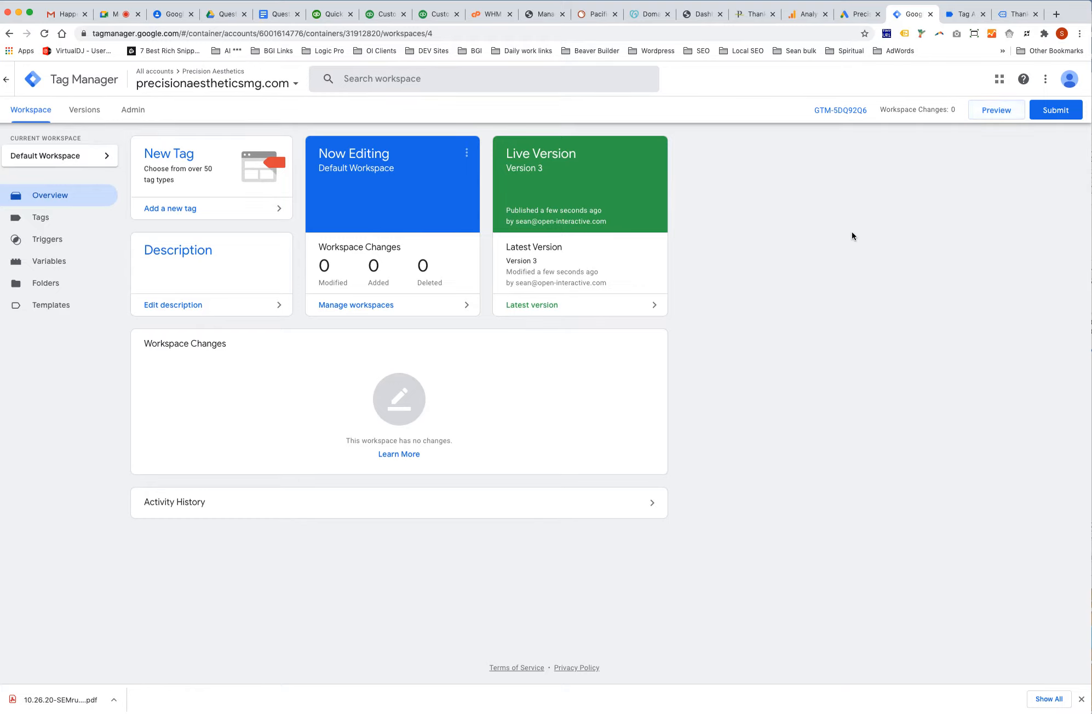
pyautogui.click(193, 157)
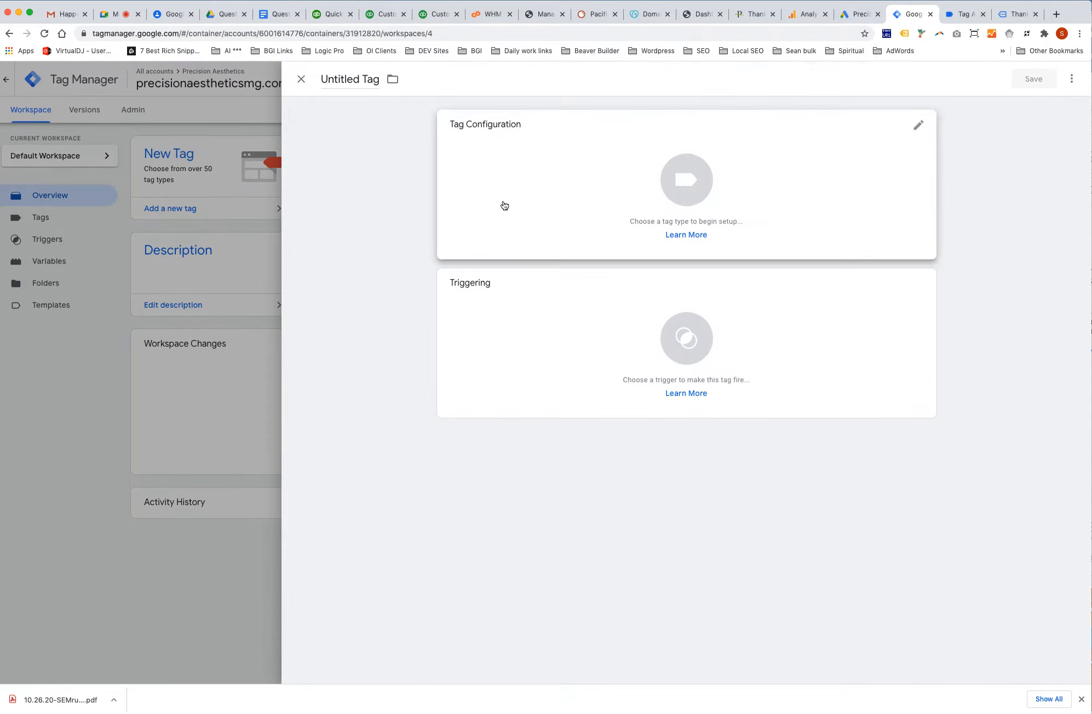
pyautogui.click(700, 203)
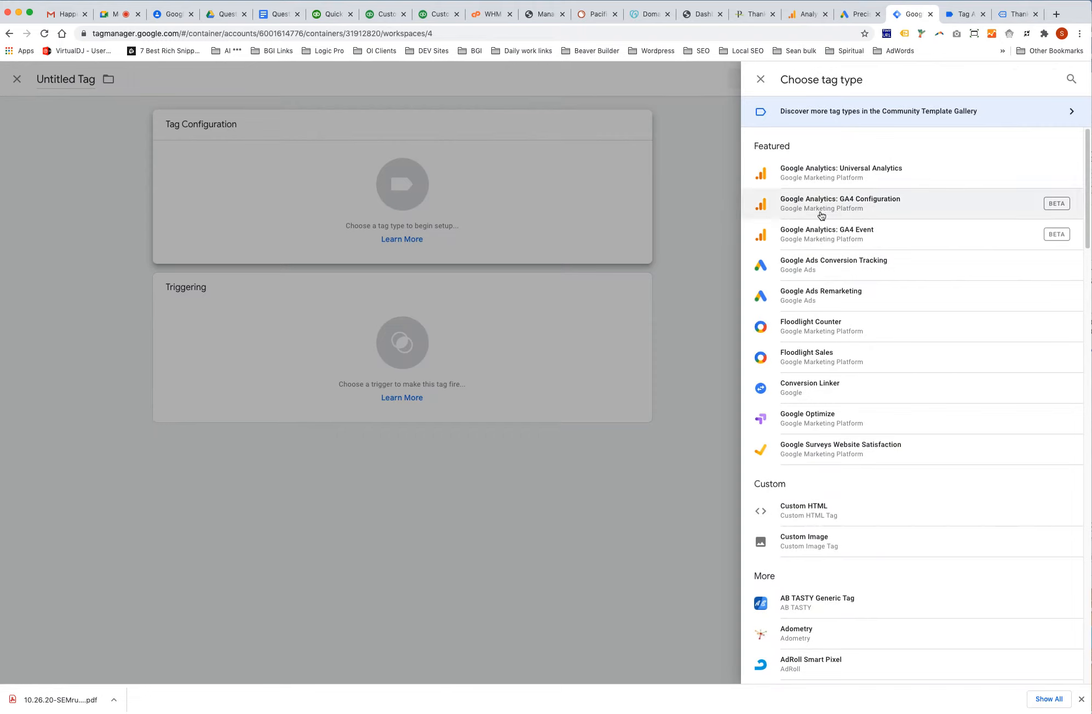
pyautogui.click(823, 266)
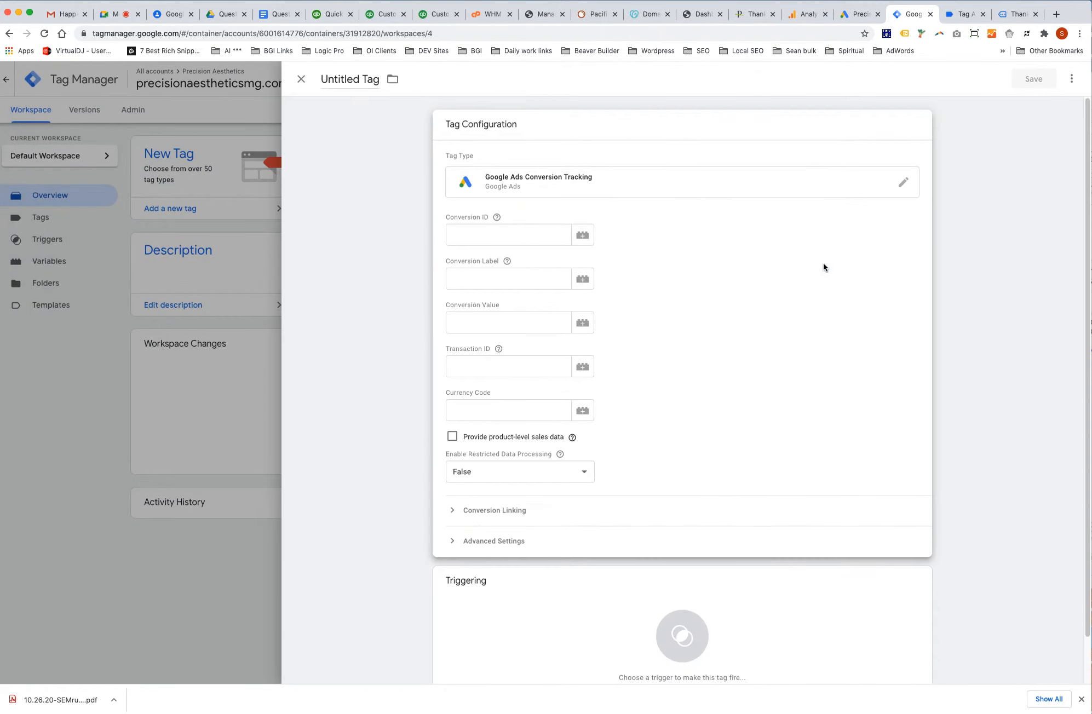
# Paste the copied conversion ID into Conversion ID, undoing a wrongly pasted page address.
pyautogui.click(539, 237)
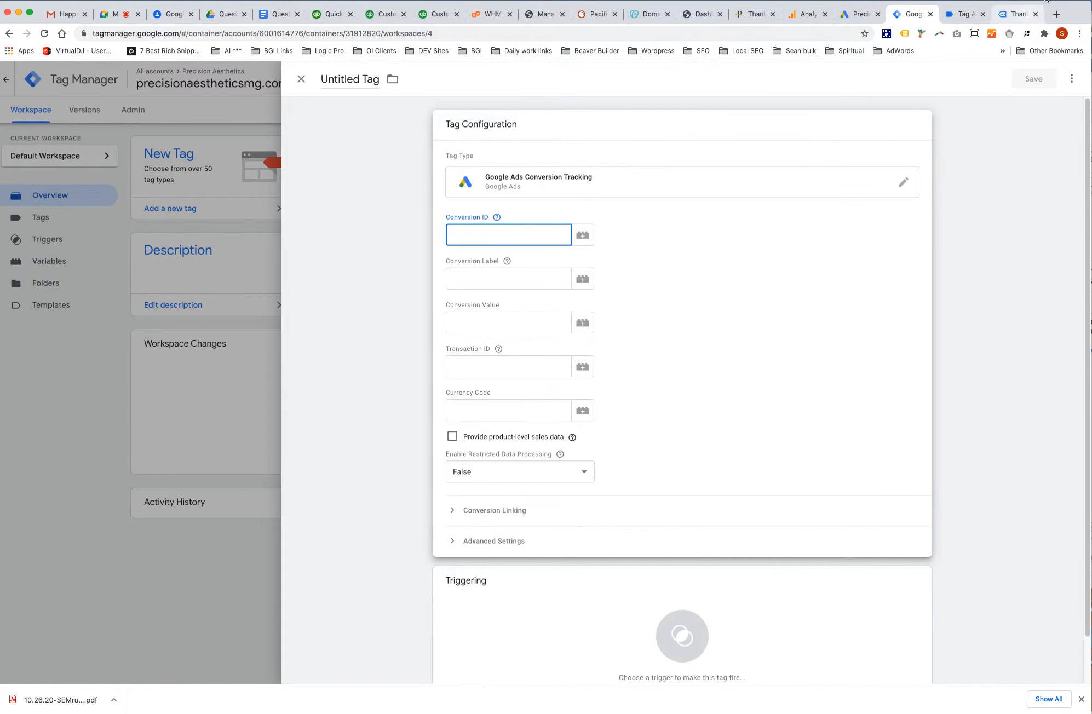
pyautogui.press('super+shift+v')
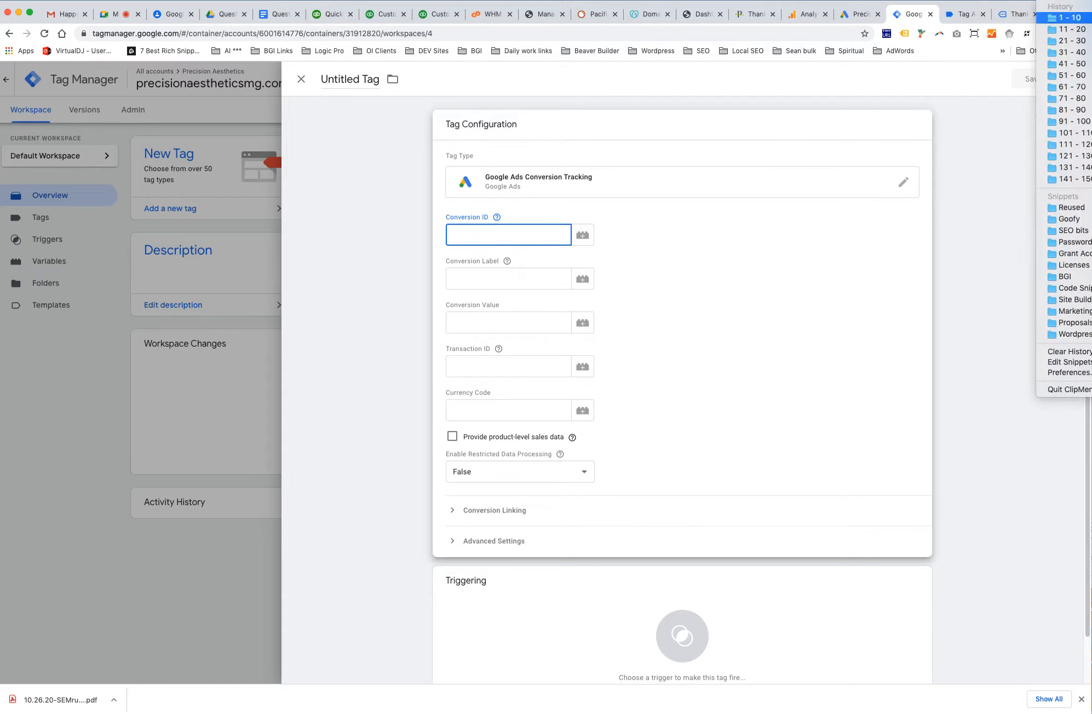
pyautogui.click(1090, 18)
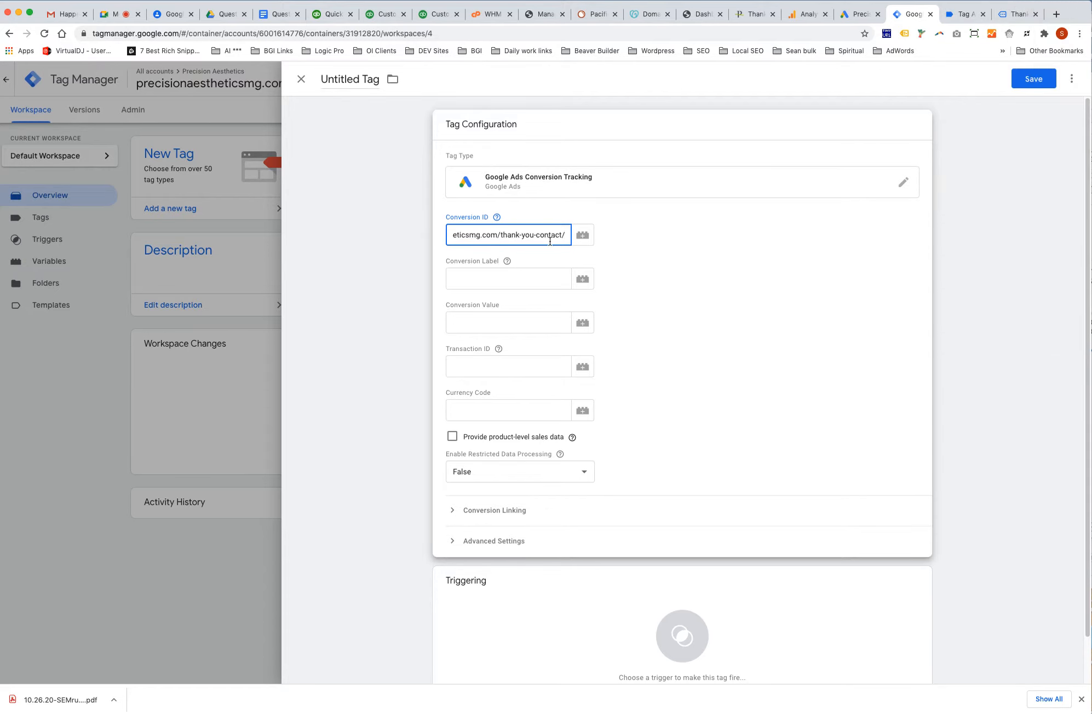
pyautogui.press('super+z')
pyautogui.press('super+shift+v')
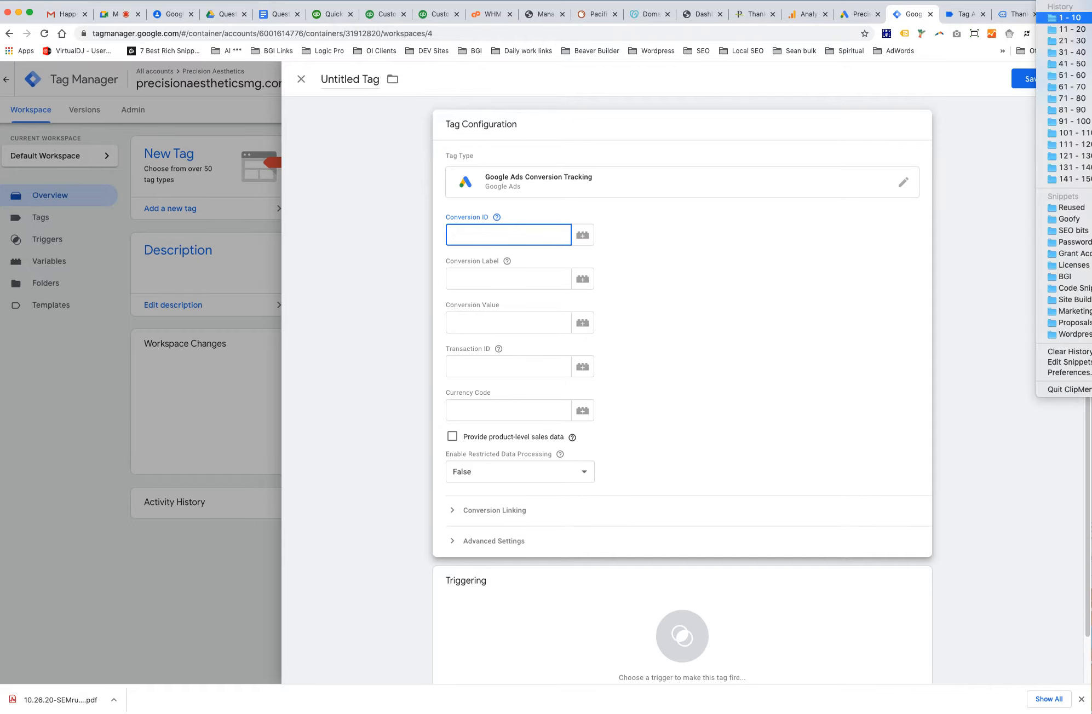
pyautogui.click(1090, 29)
# Paste the copied conversion label into Conversion Label and open the trigger choices.
pyautogui.click(474, 276)
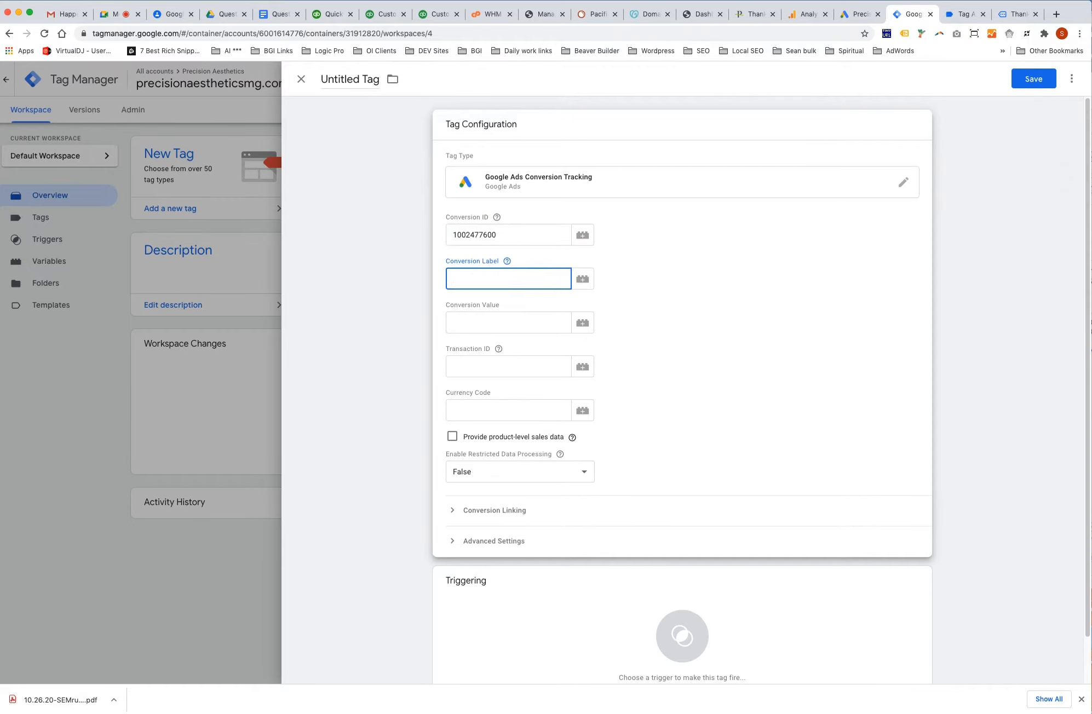
pyautogui.press('super+shift+v')
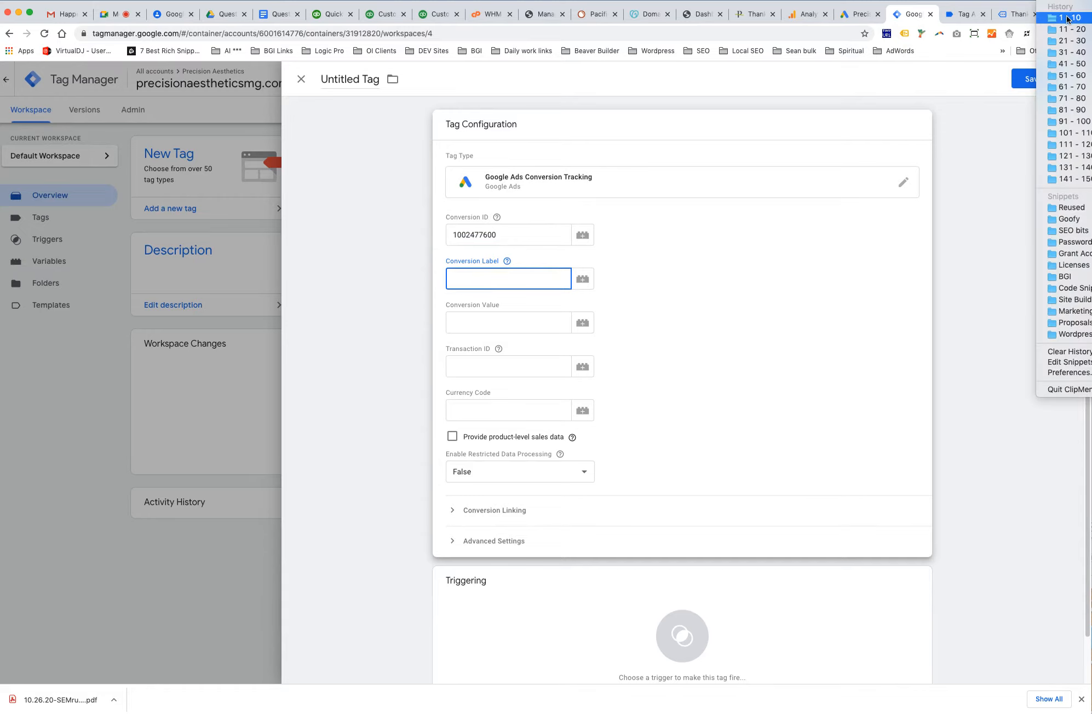
pyautogui.click(1091, 19)
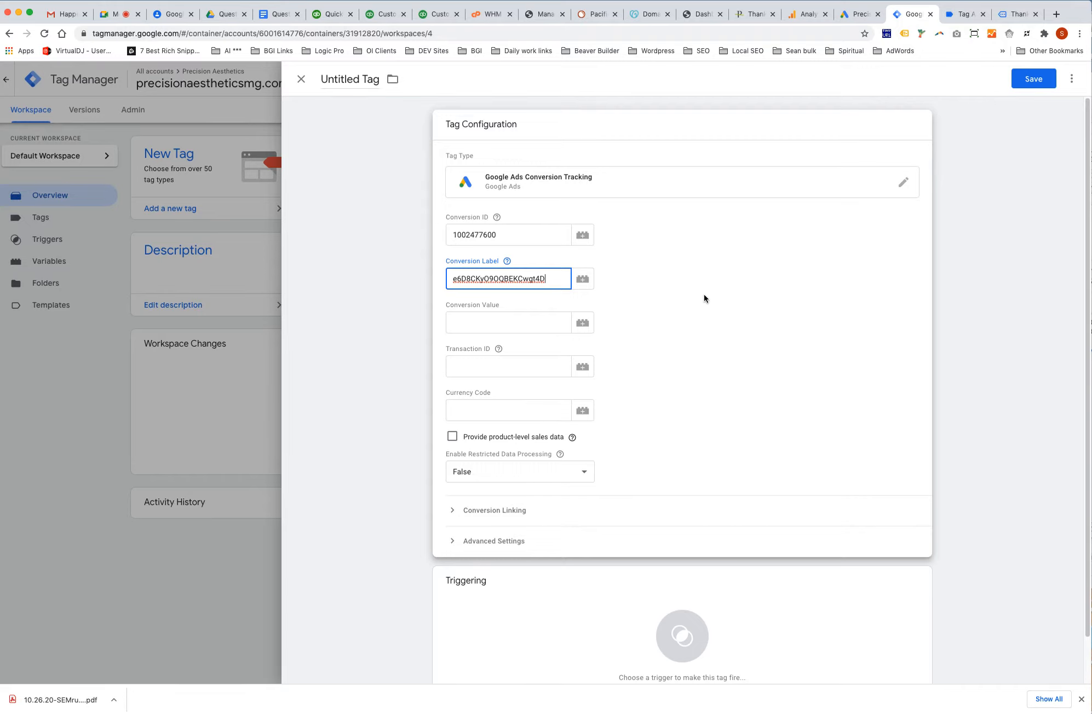
pyautogui.scroll(-1, 704, 295)
pyautogui.scroll(-3, 705, 295)
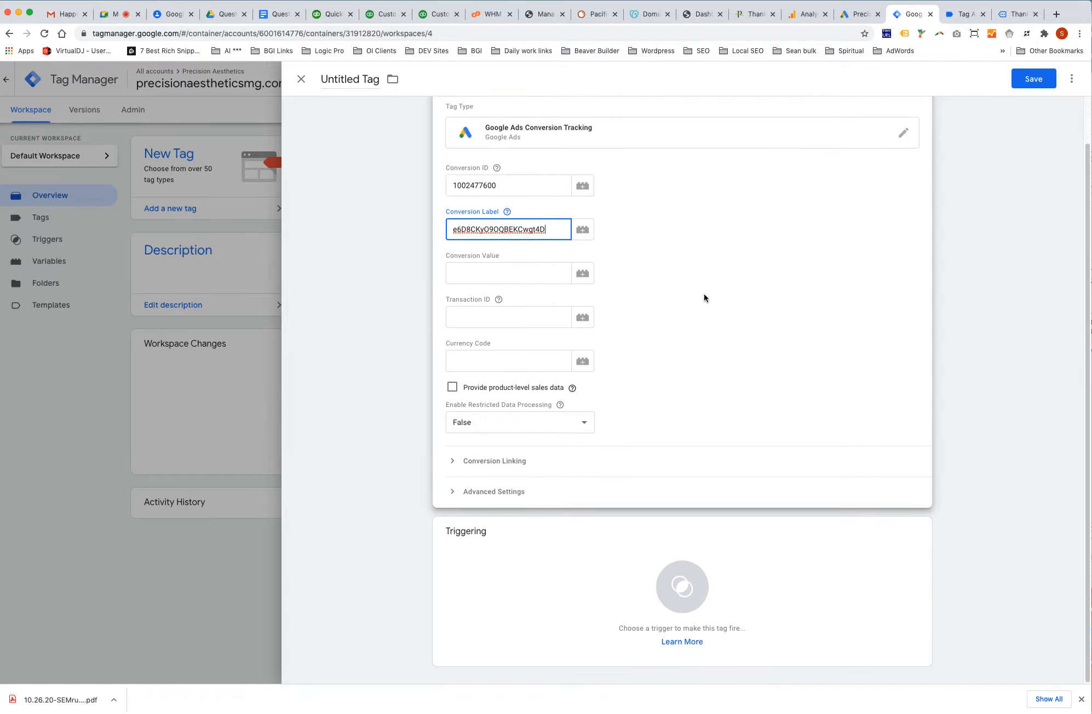
pyautogui.click(682, 589)
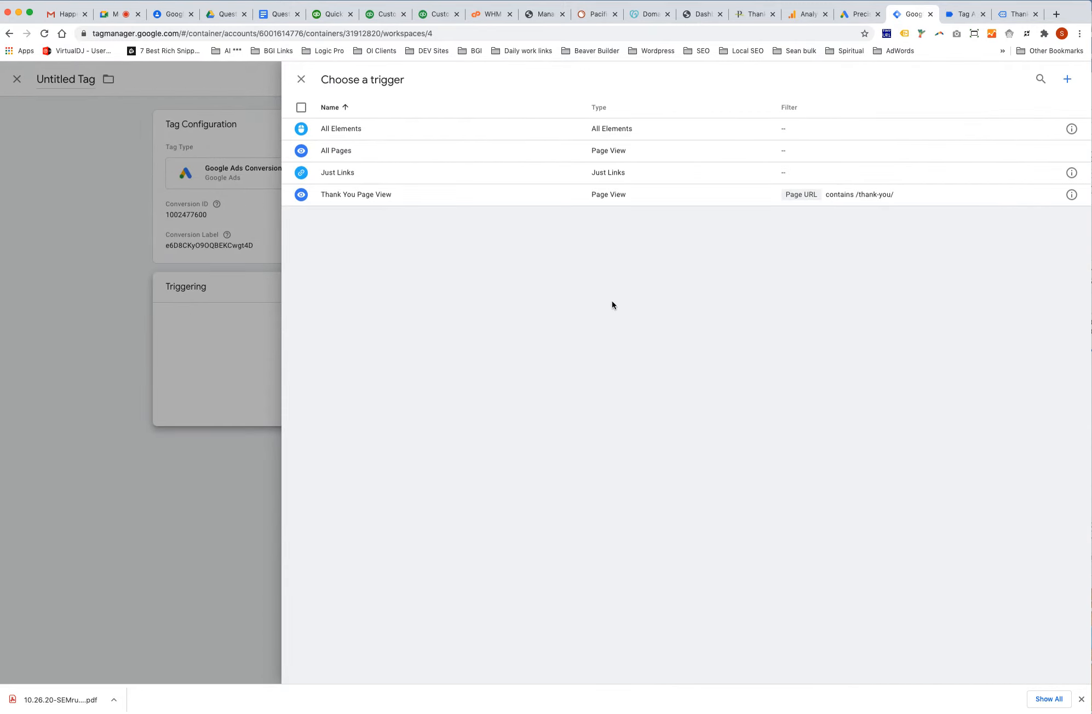
# Add a new trigger of type Page View, firing on All Page Views.
pyautogui.click(1066, 81)
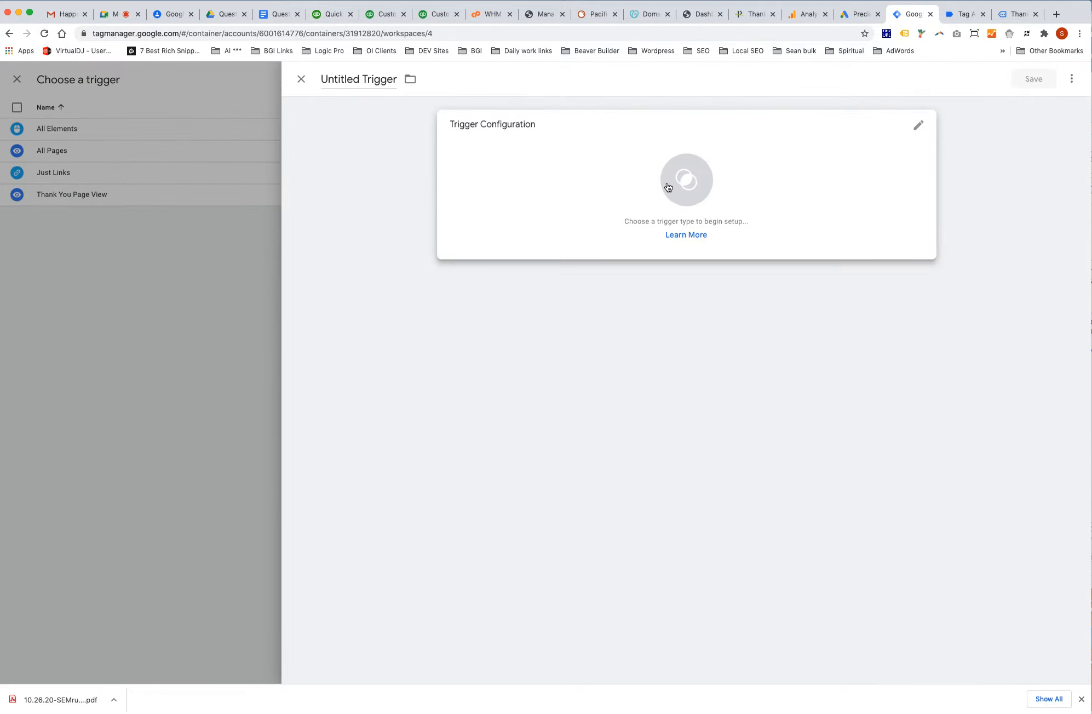
pyautogui.click(668, 188)
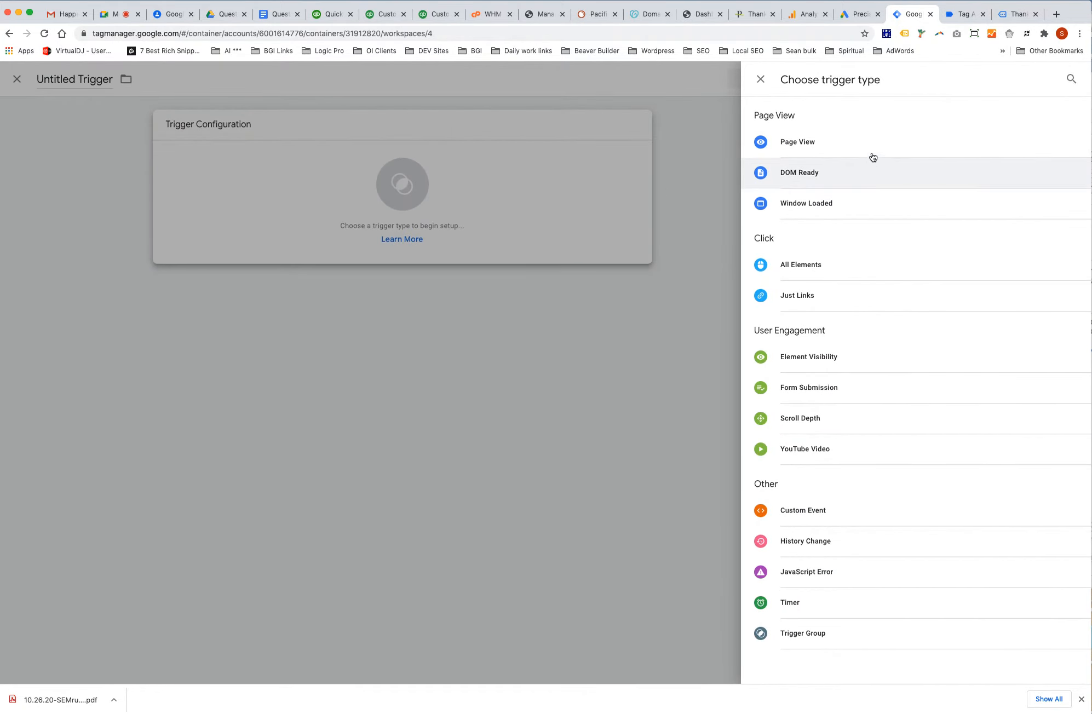
pyautogui.click(814, 143)
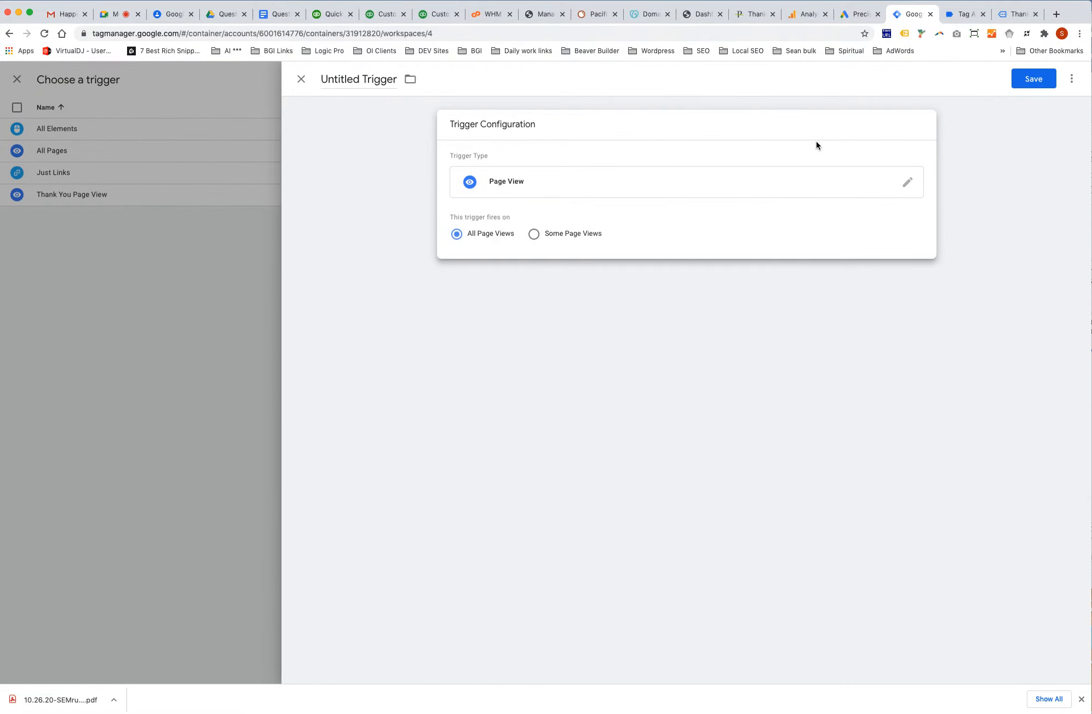
pyautogui.click(875, 185)
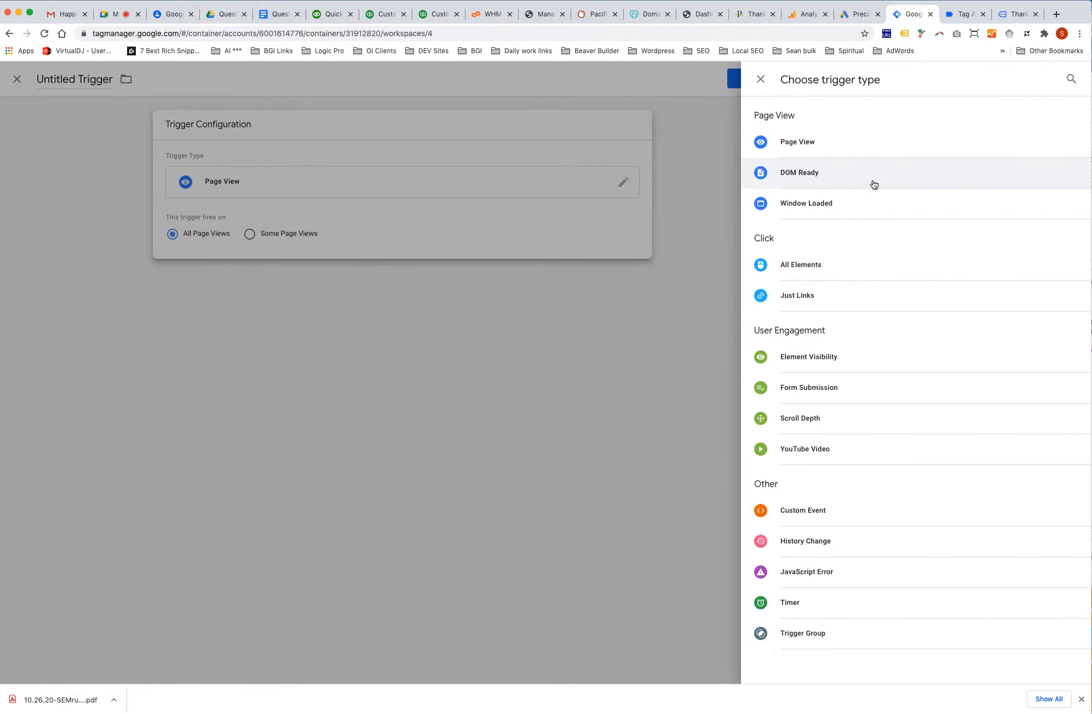
pyautogui.click(866, 144)
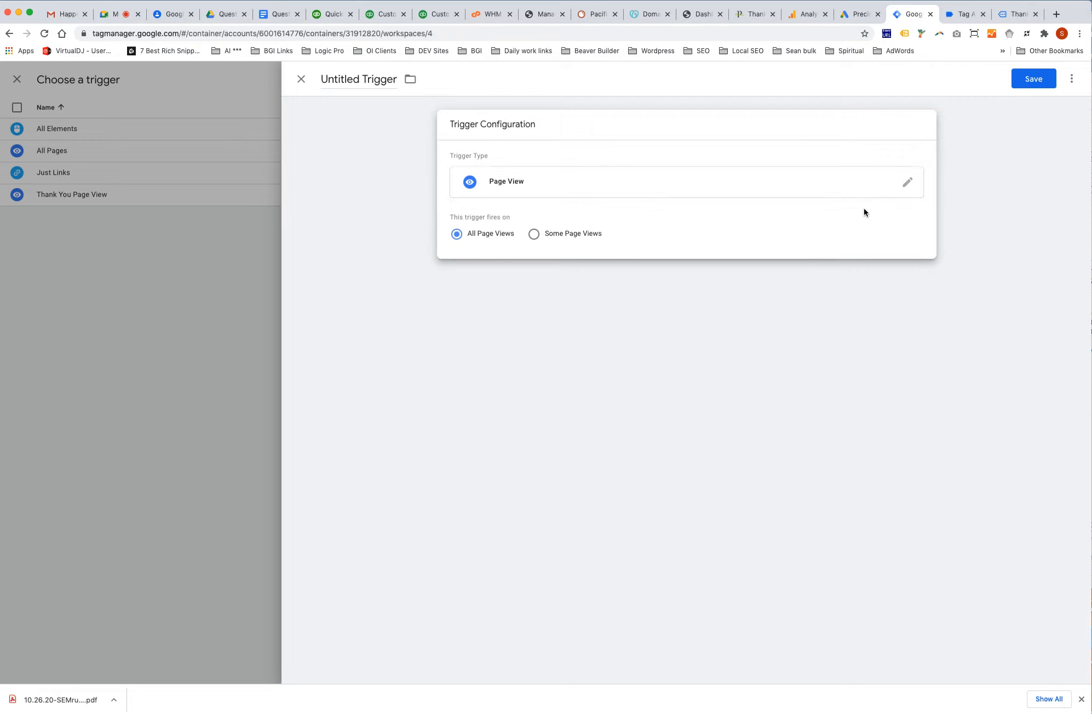
# Limit the trigger to Some Page Views where Page URL contains /thank-you-contact/.
pyautogui.click(533, 235)
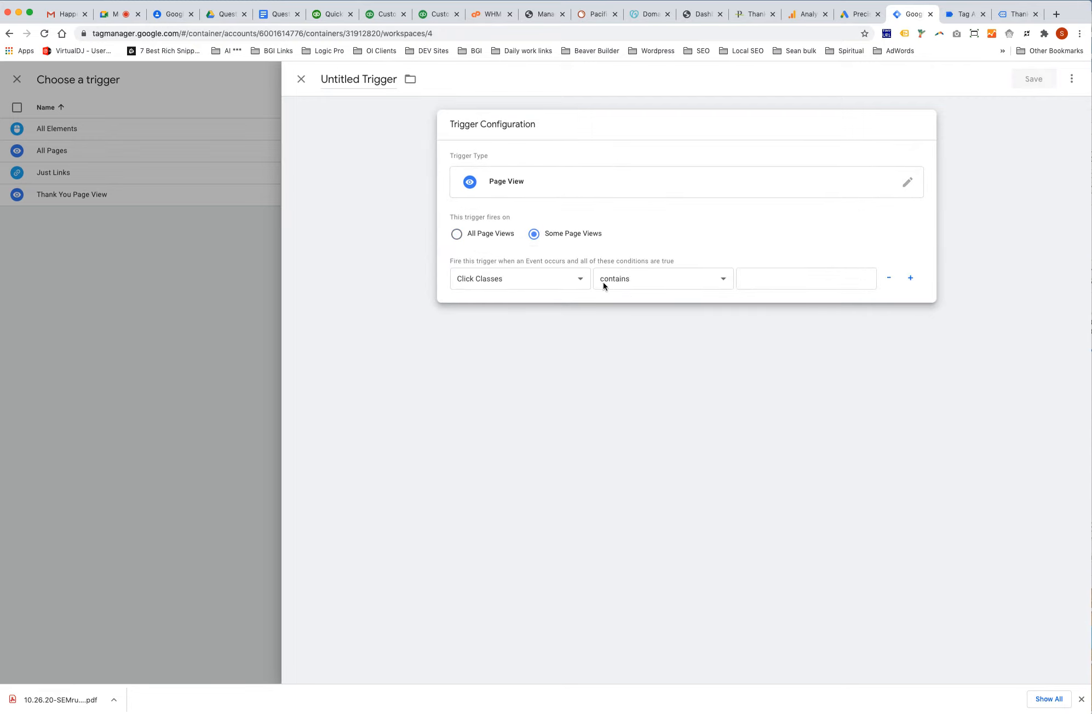
pyautogui.click(572, 277)
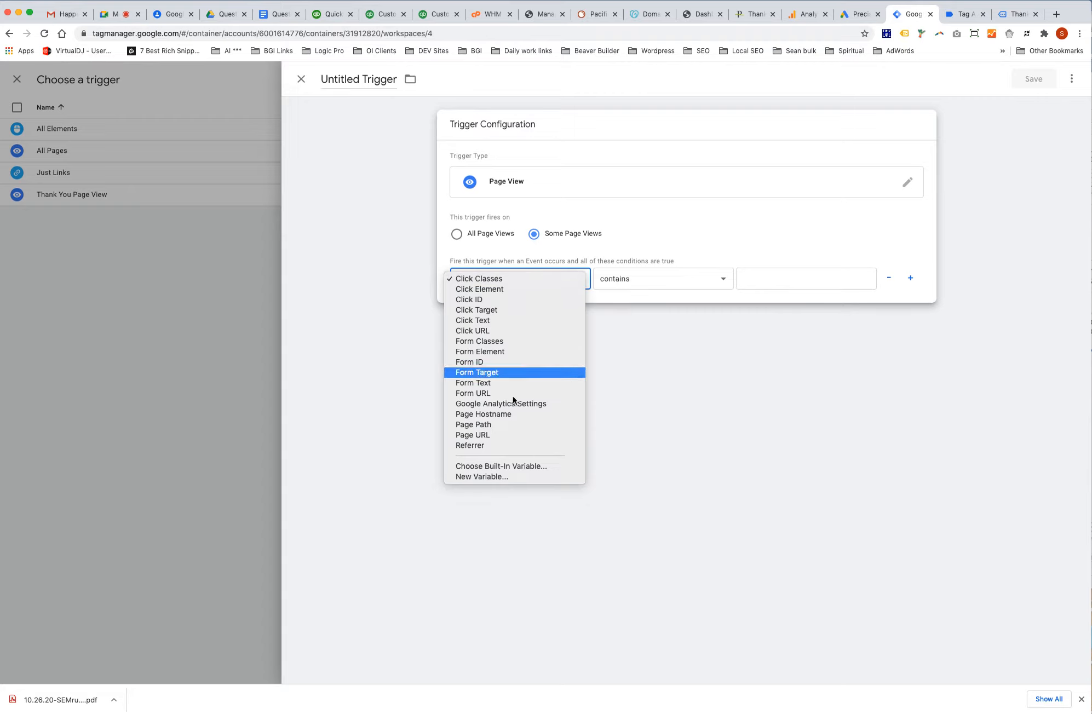
pyautogui.click(500, 434)
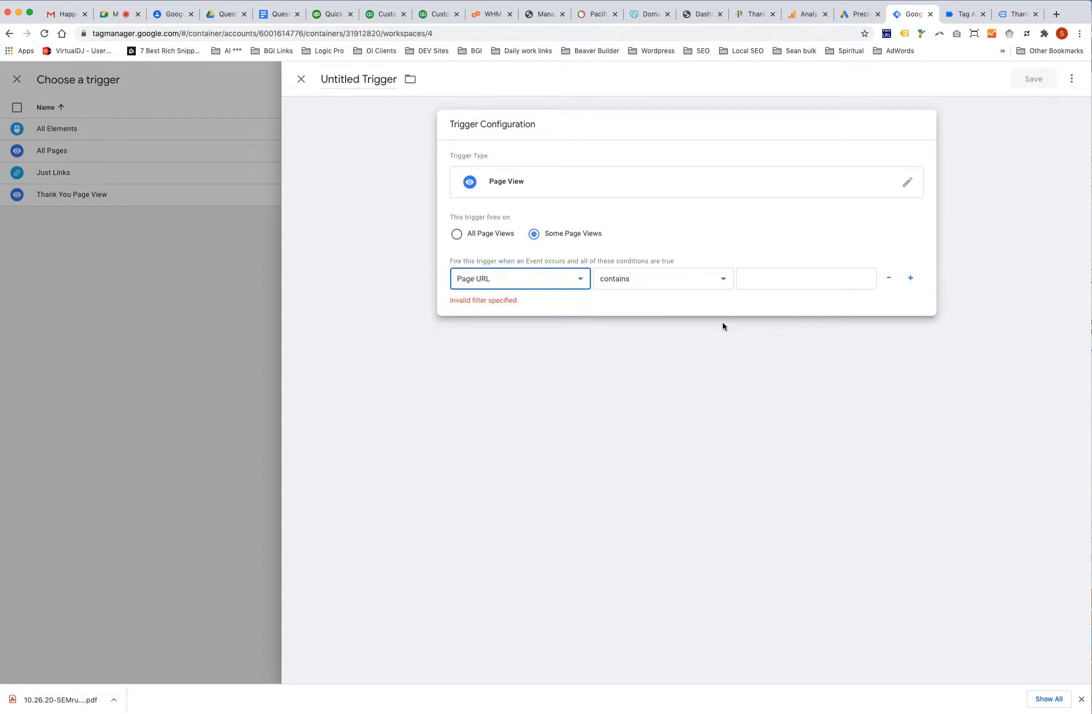
pyautogui.click(791, 282)
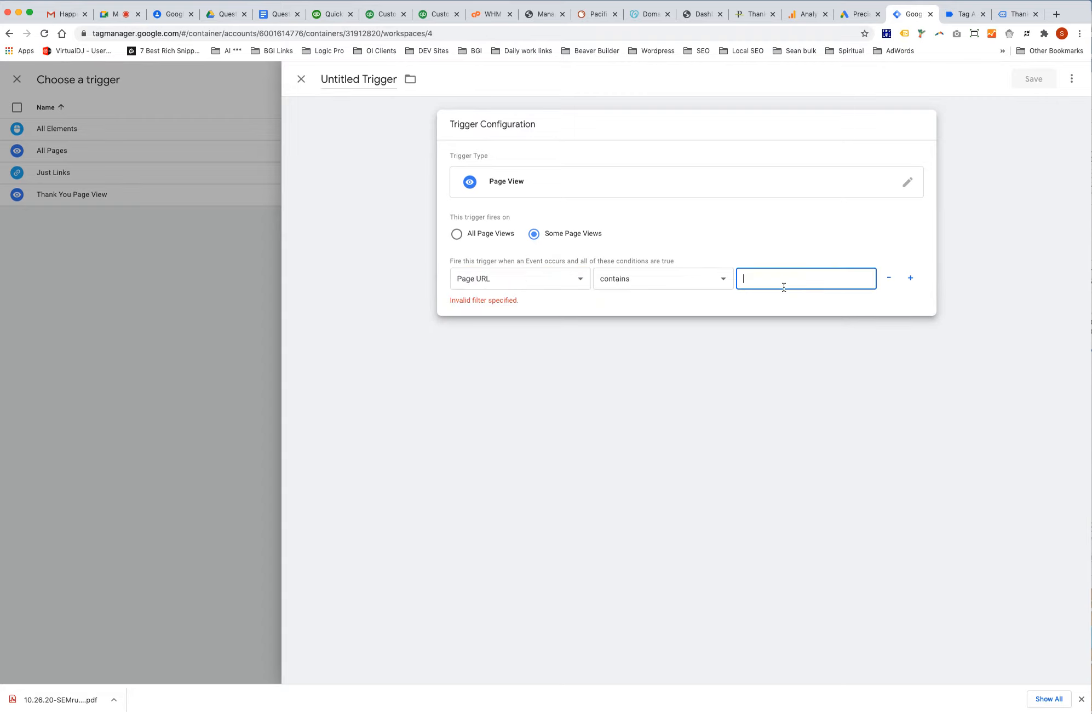
pyautogui.write('e6D8CKyO9OQBEKCwgt4D')
pyautogui.press('super+a')
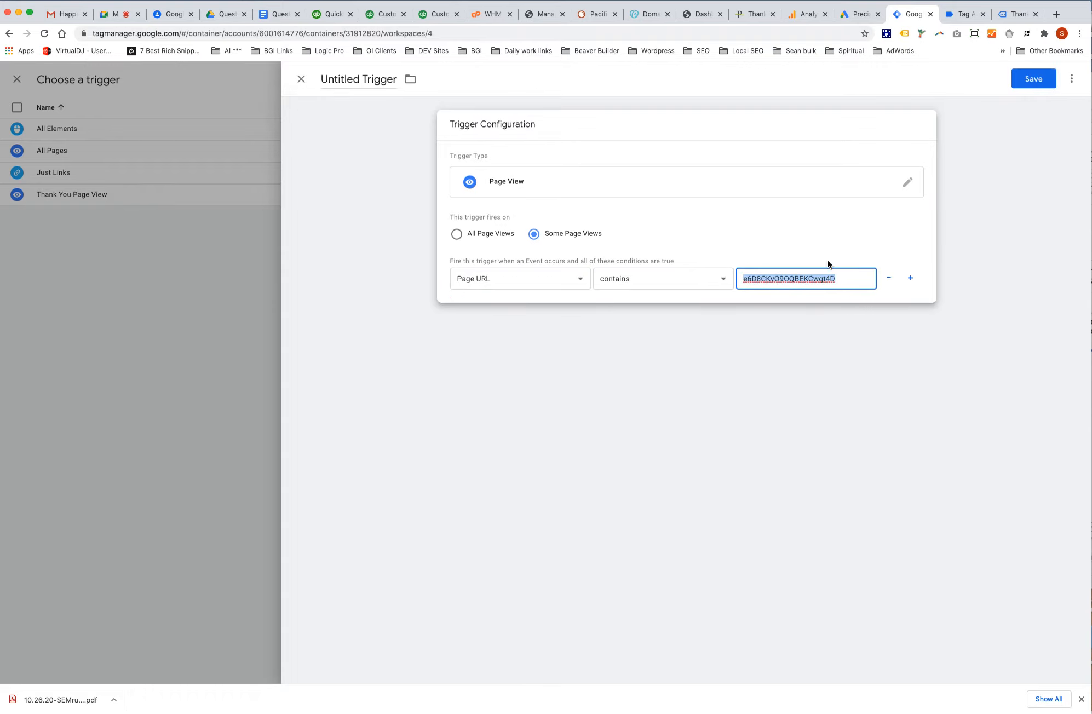
pyautogui.press('BackSpace')
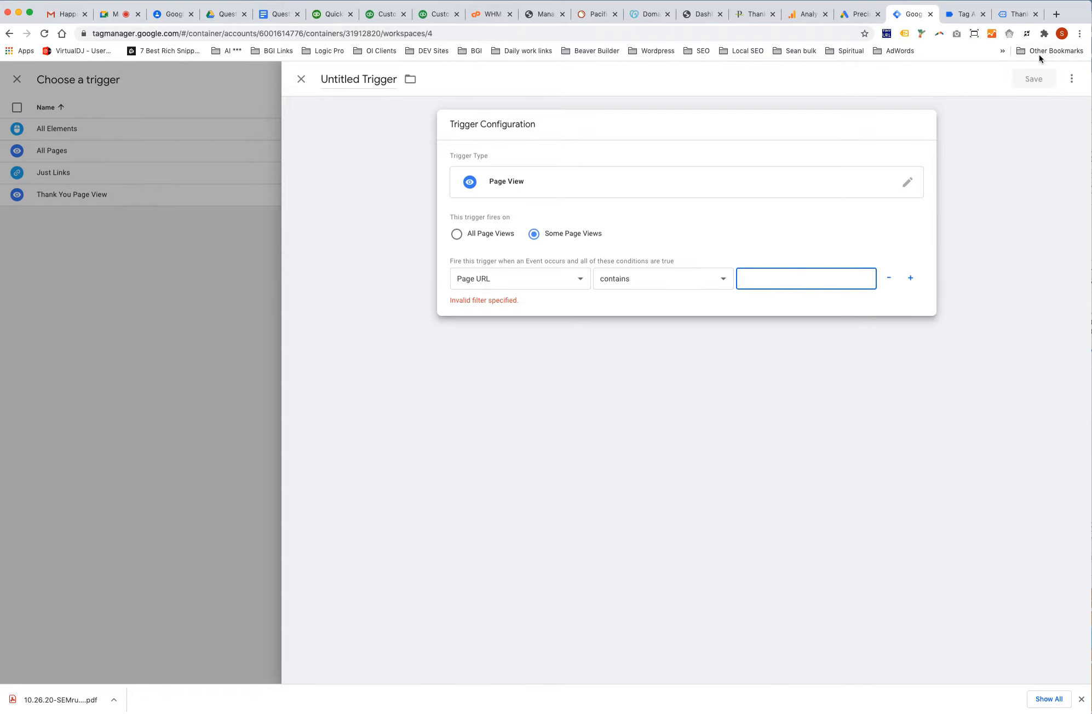
pyautogui.click(1045, 3)
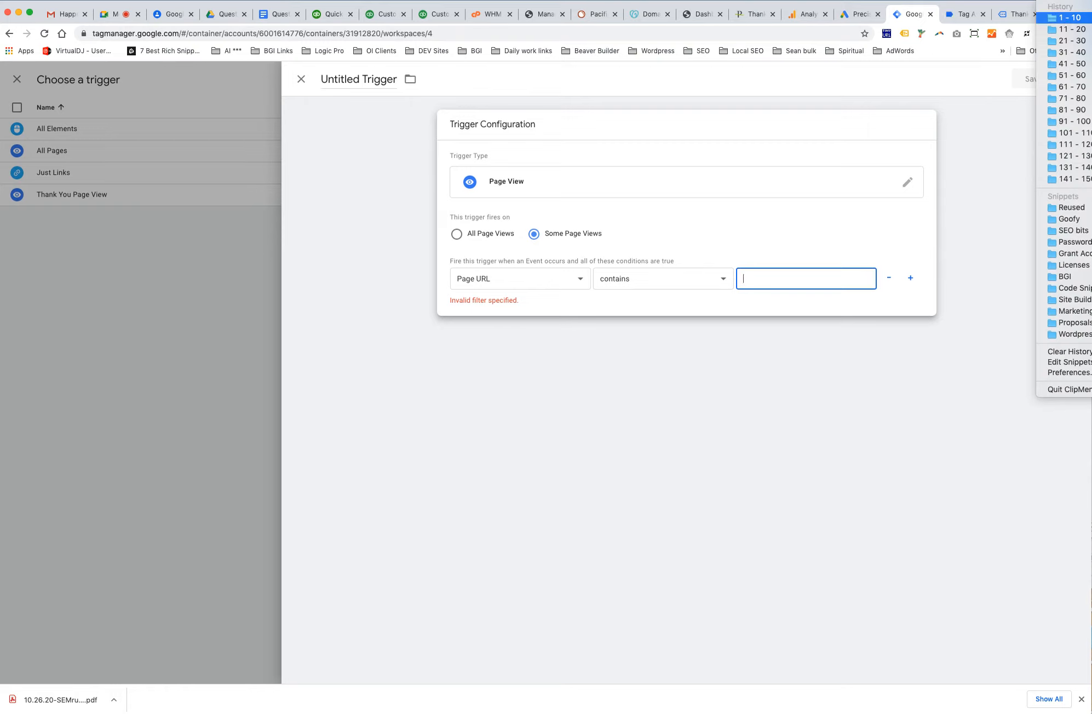
pyautogui.click(1090, 17)
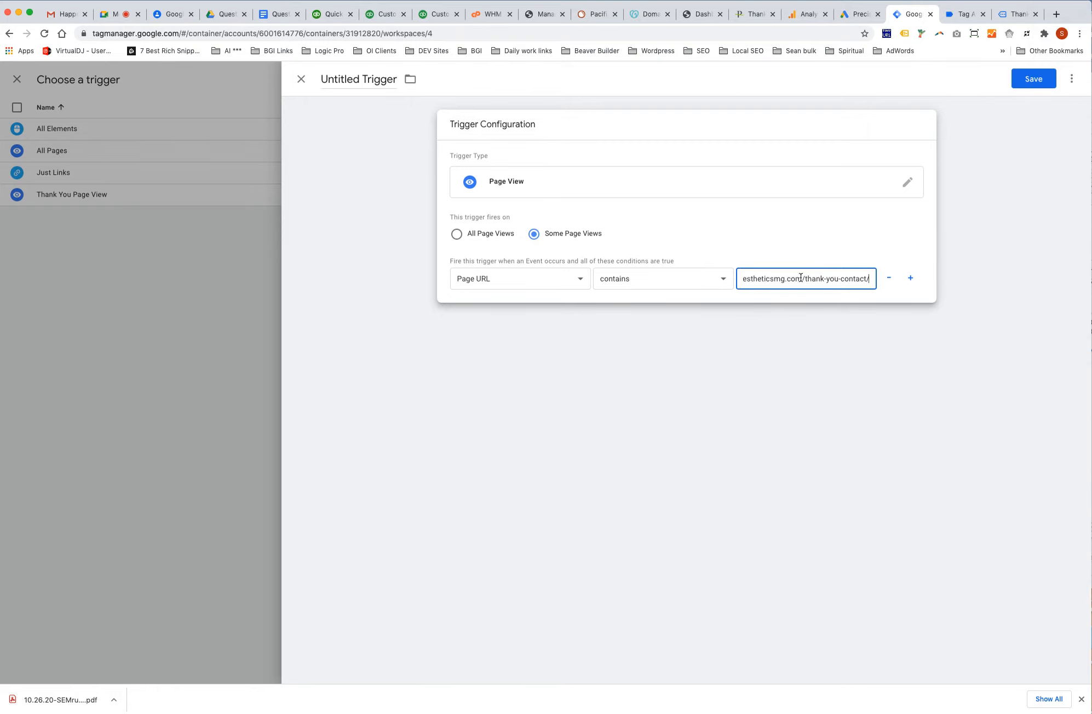
pyautogui.moveTo(801, 278); pyautogui.dragTo(658, 276)
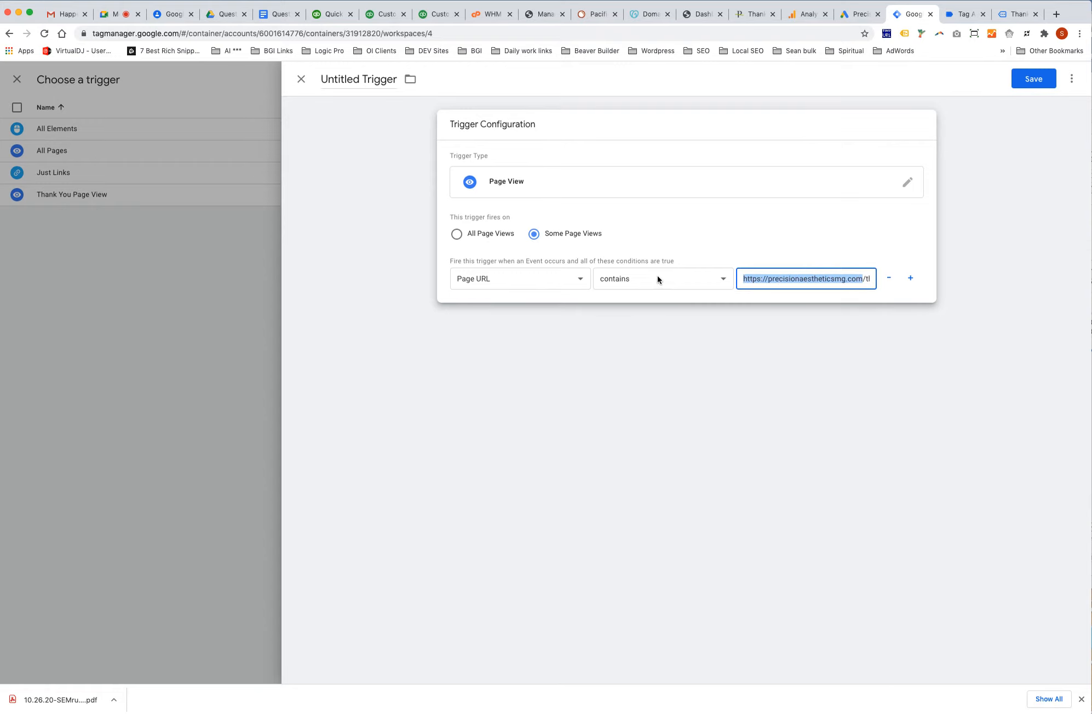
pyautogui.press('BackSpace')
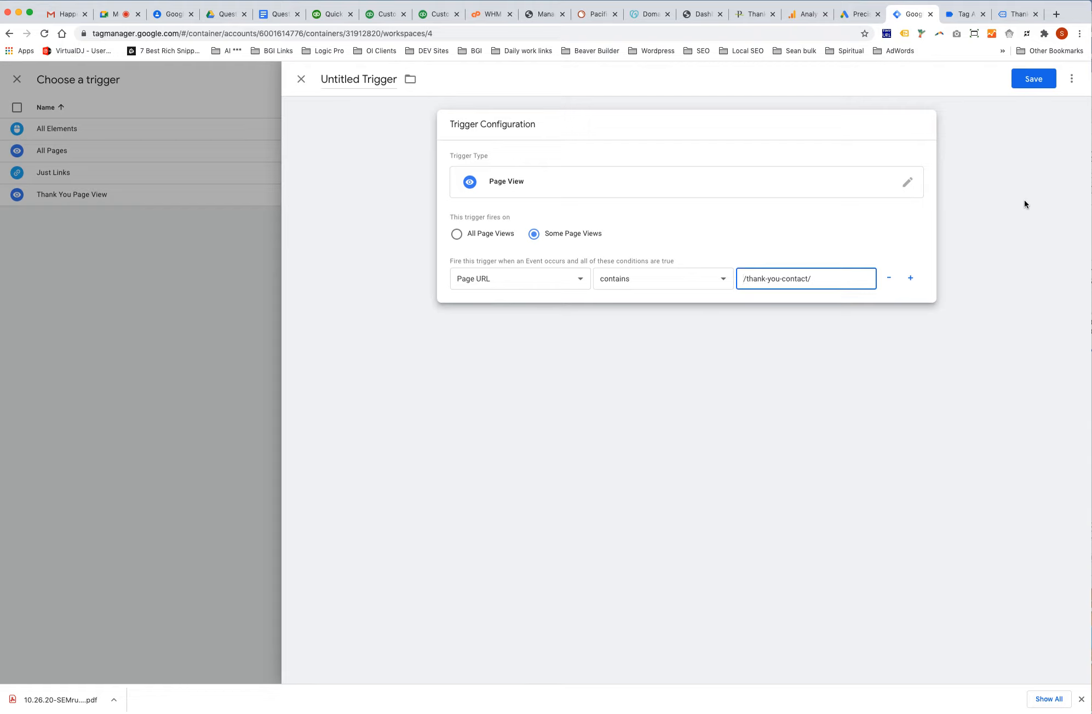
# Save the trigger with the name 'Contact Form Thank You page url'.
pyautogui.click(1034, 79)
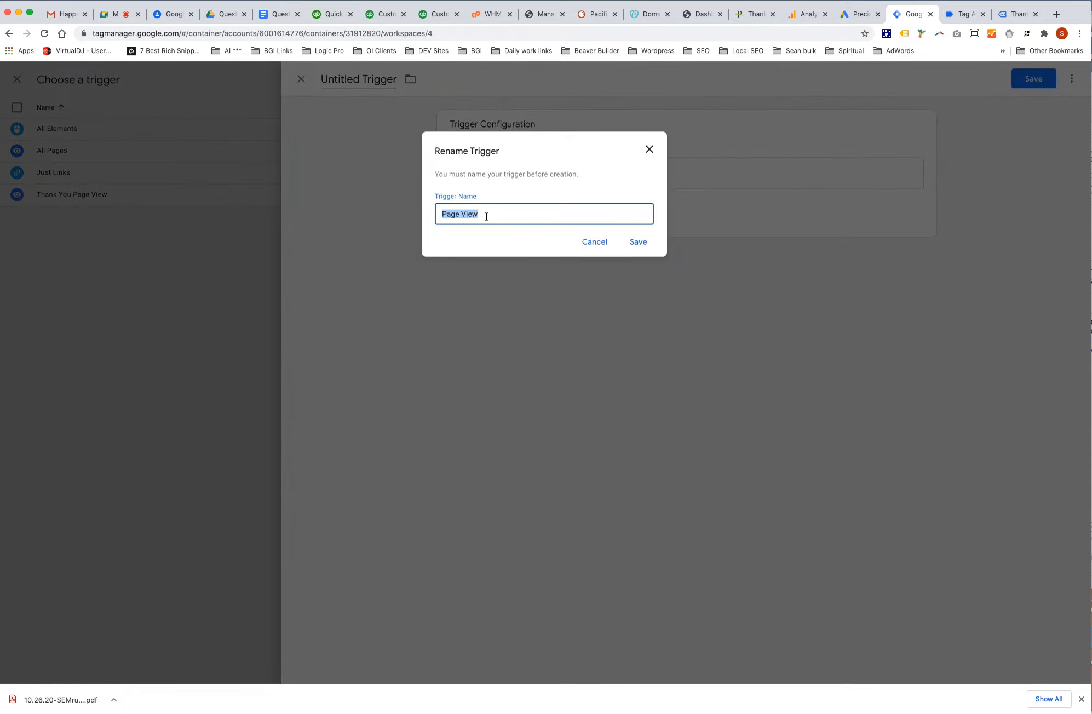
pyautogui.write('Contac')
pyautogui.write('t Fd')
pyautogui.press('BackSpace')
pyautogui.write('orm Thank You page url')
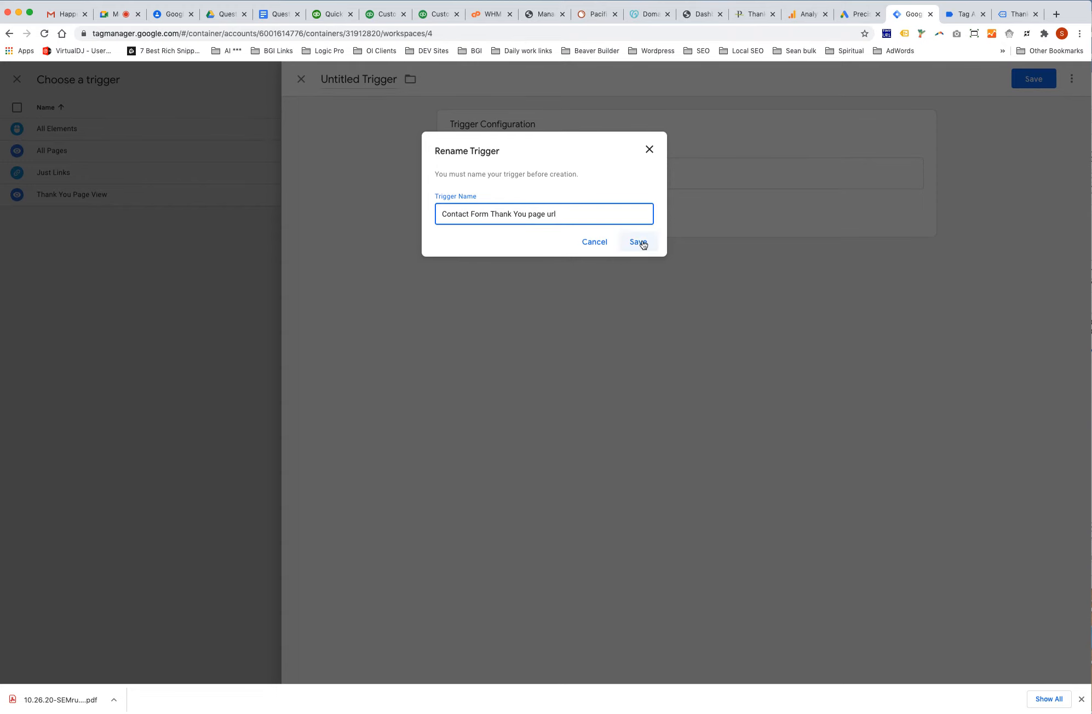
pyautogui.click(638, 242)
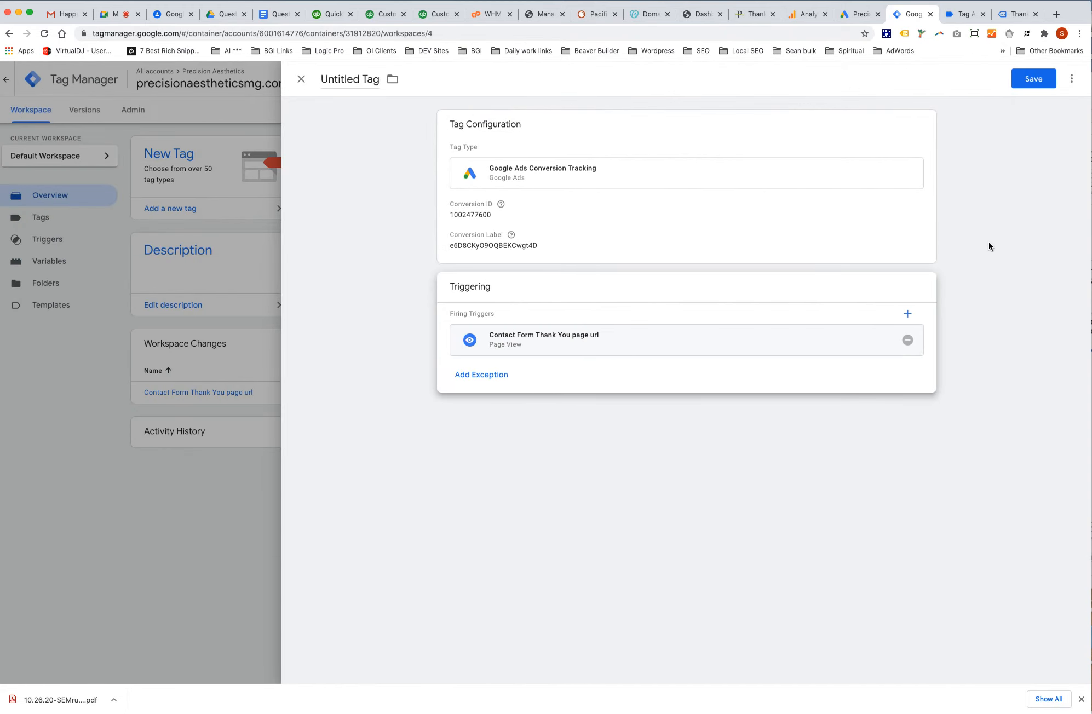
# Title the conversion tag 'Contact Us form submission' and save it.
pyautogui.click(371, 86)
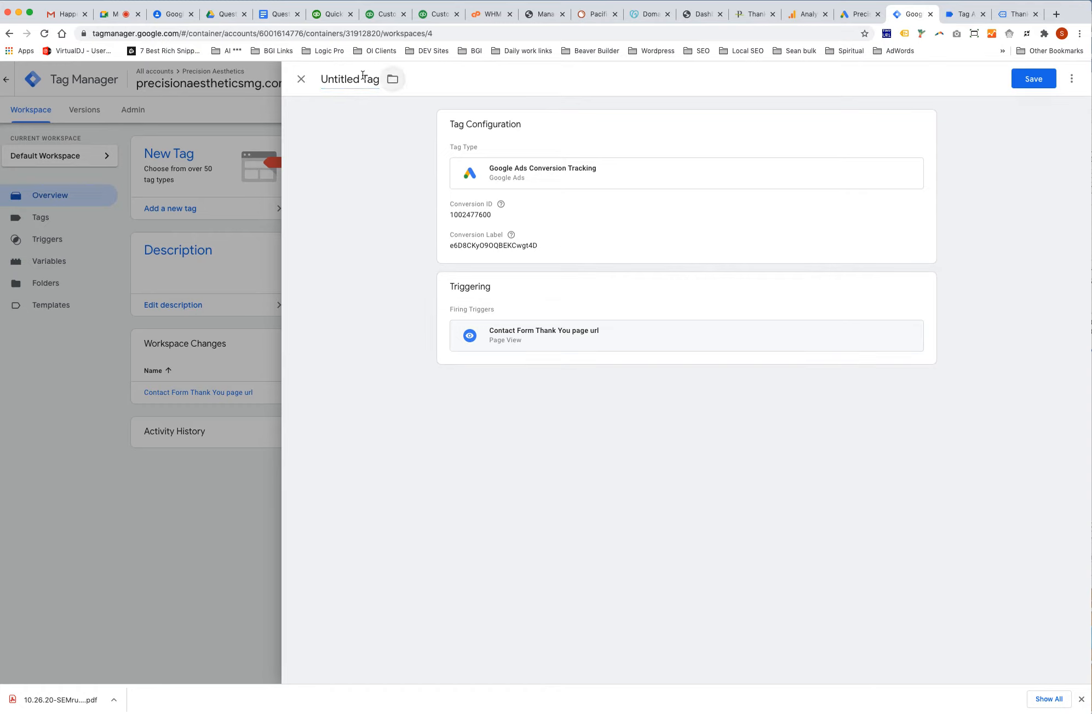
pyautogui.click(366, 79)
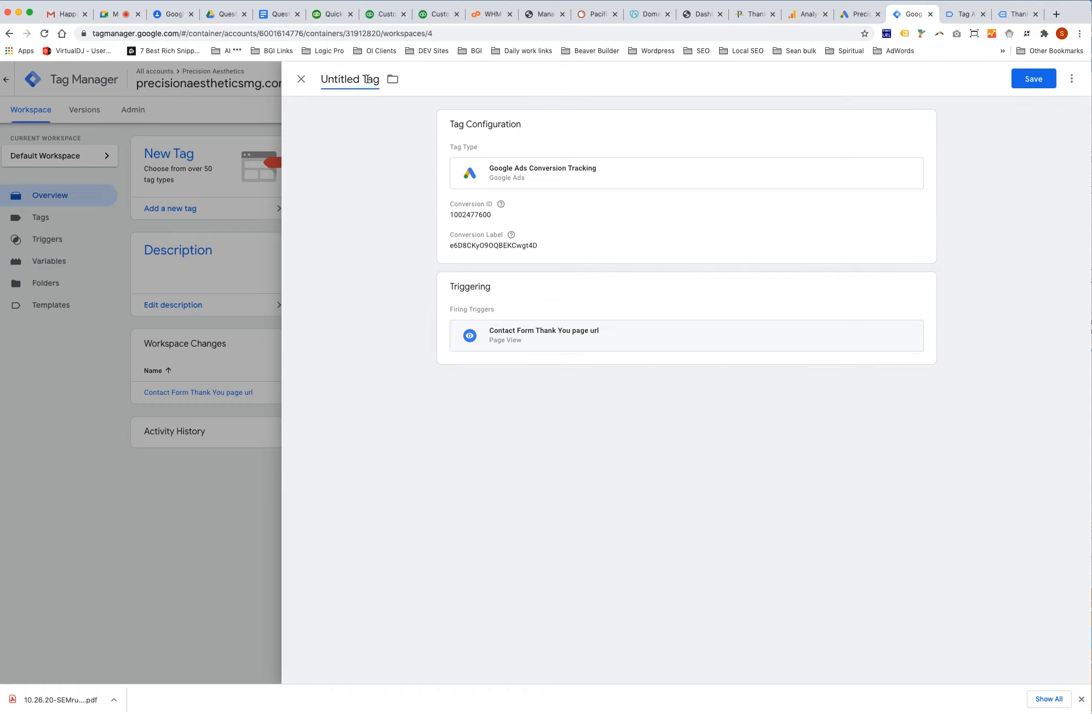
pyautogui.tripleClick(340, 78)
pyautogui.write('Contact Us form sub')
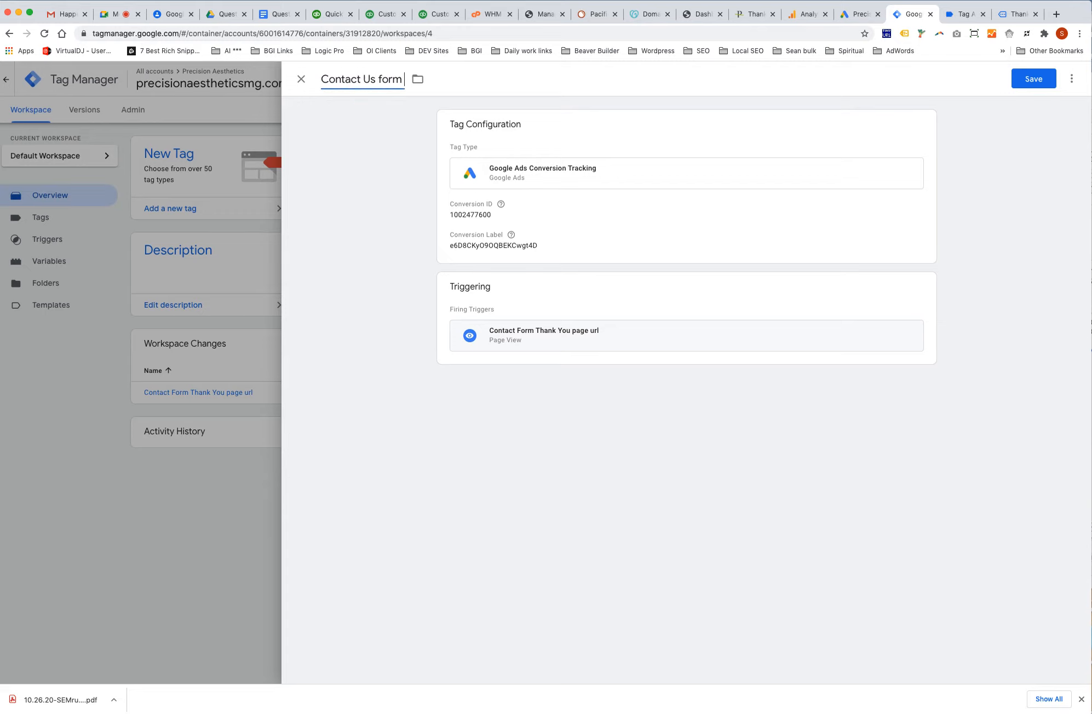
pyautogui.write('mission')
pyautogui.click(1043, 80)
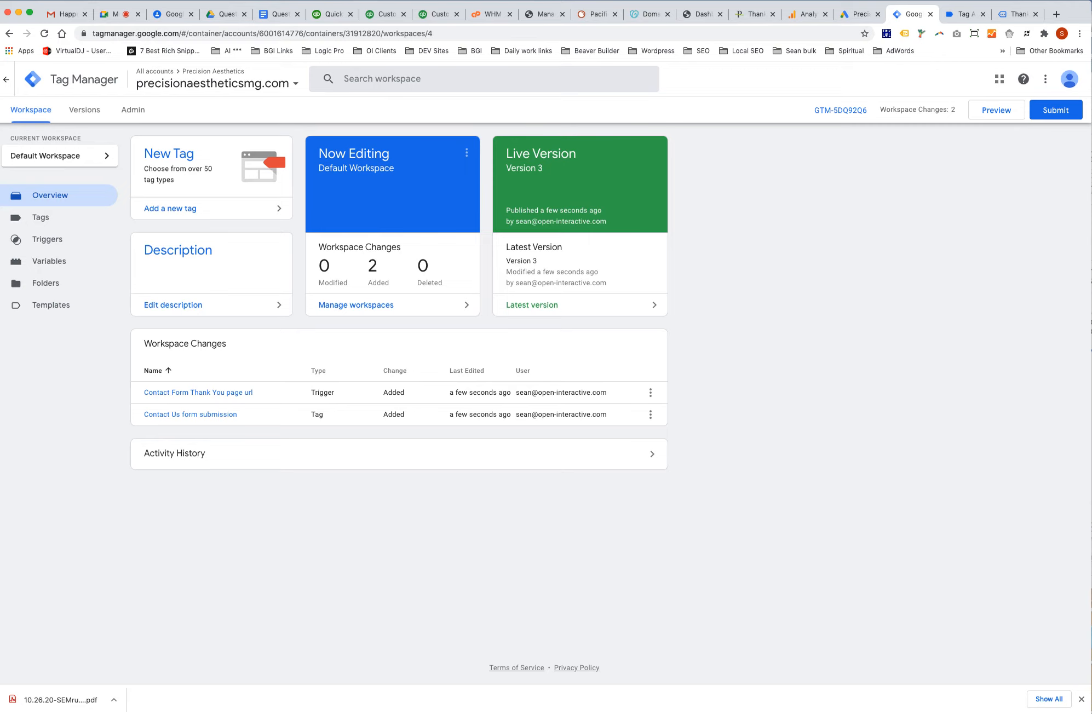
# Submit and publish the workspace changes as a new version without a description, then return to the workspace.
pyautogui.click(1073, 112)
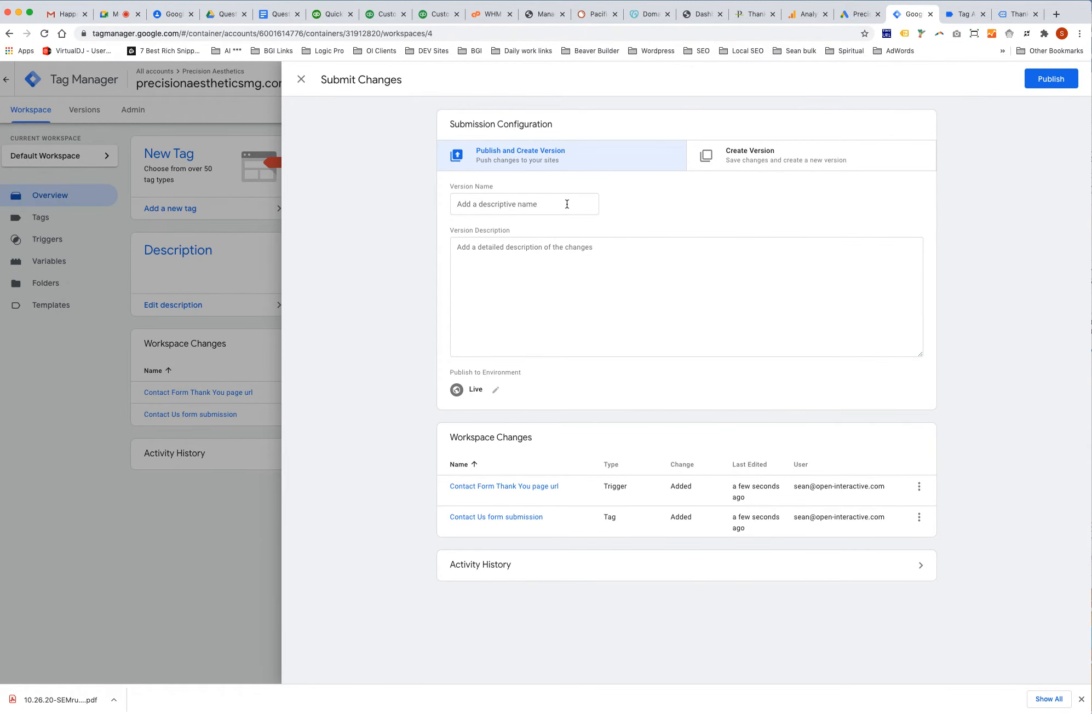
pyautogui.click(1058, 79)
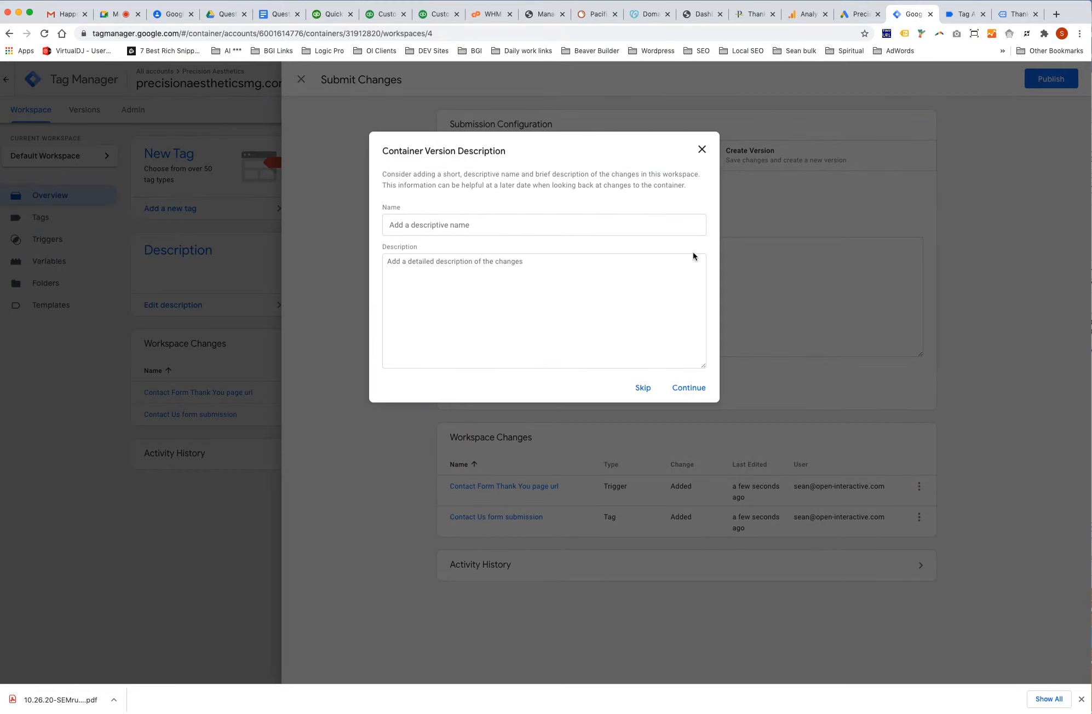
pyautogui.click(486, 224)
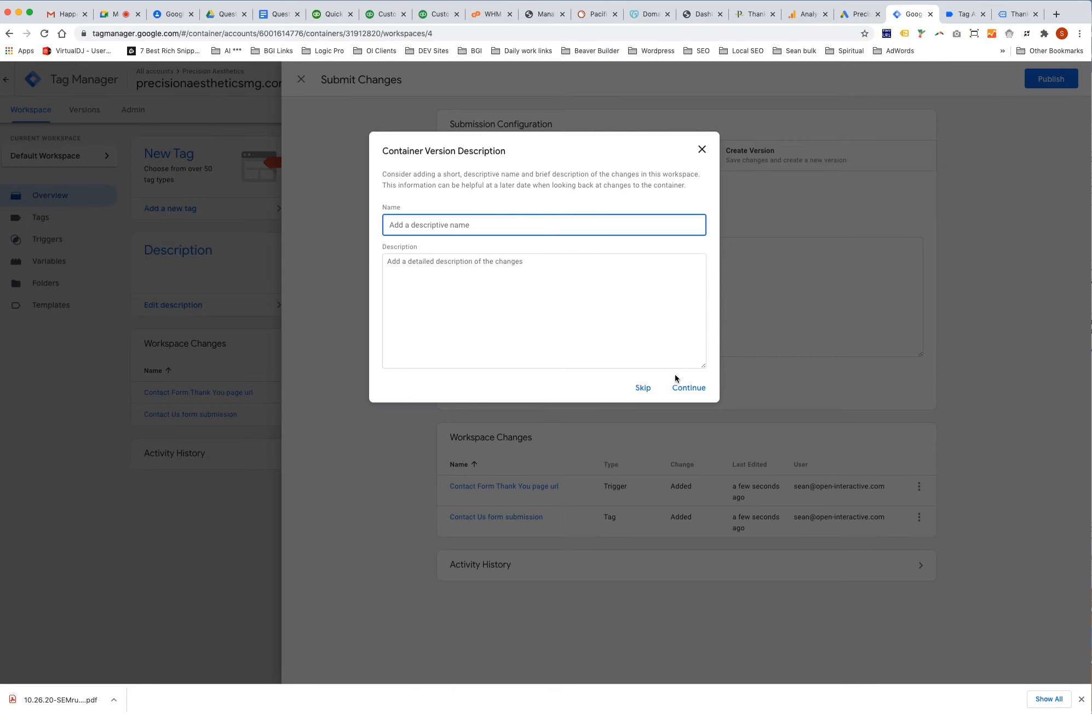
pyautogui.click(689, 388)
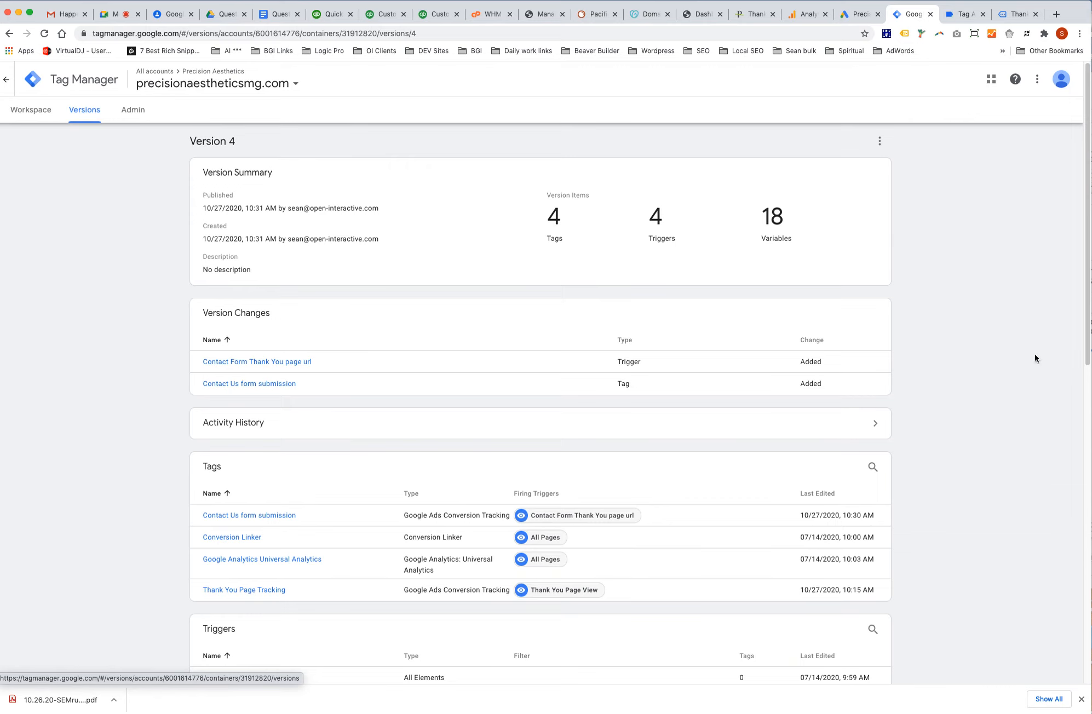
pyautogui.click(30, 113)
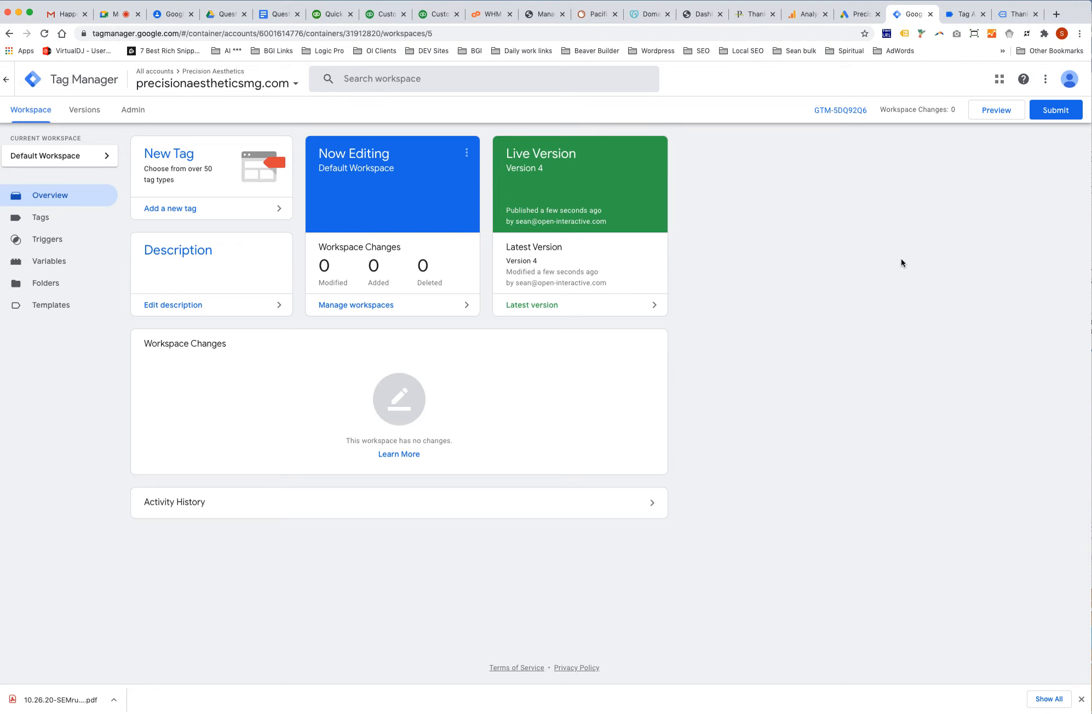
# Check the Tag Assistant summary, then view the site's thank-you page.
pyautogui.click(966, 15)
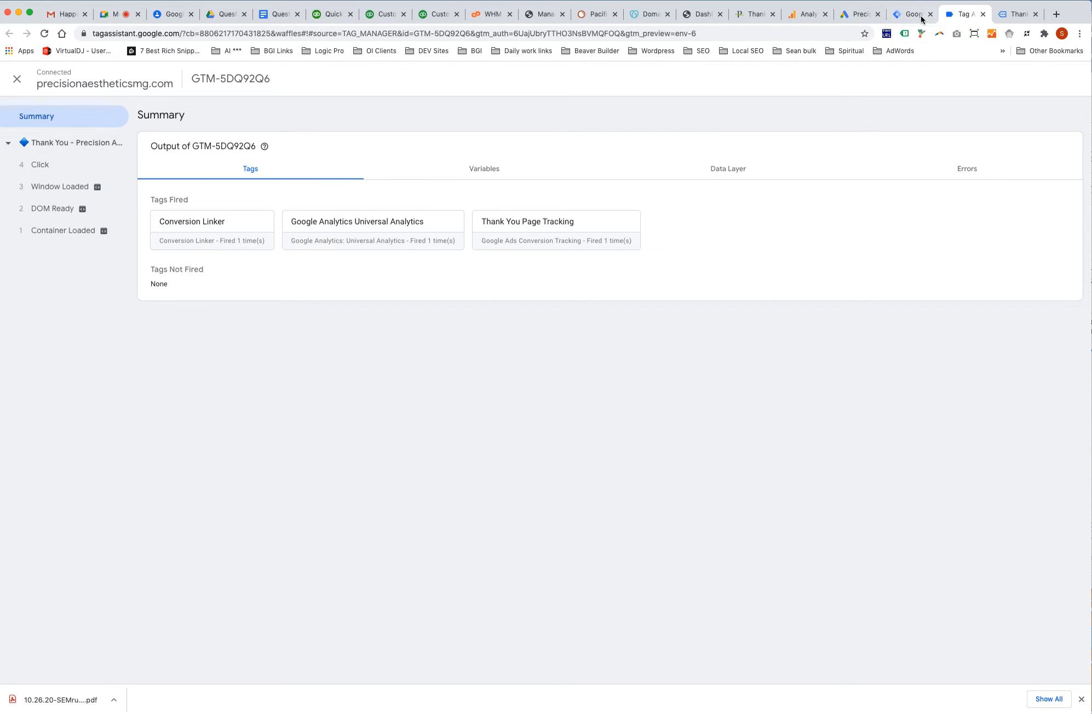
pyautogui.click(1023, 17)
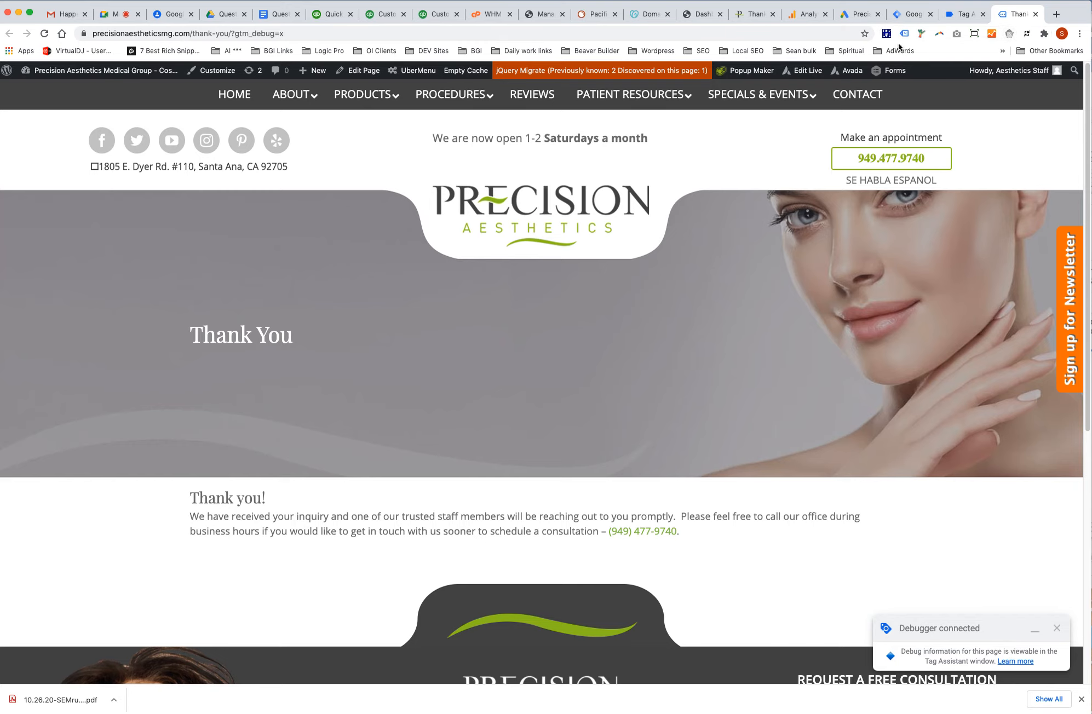
pyautogui.click(968, 17)
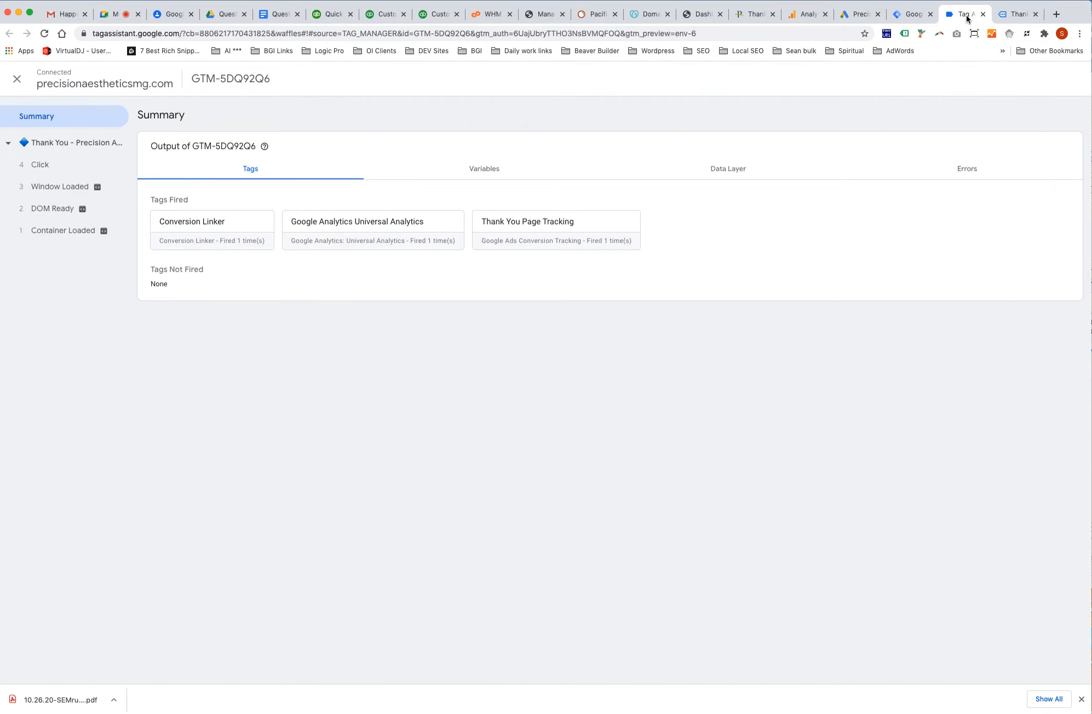
pyautogui.click(913, 17)
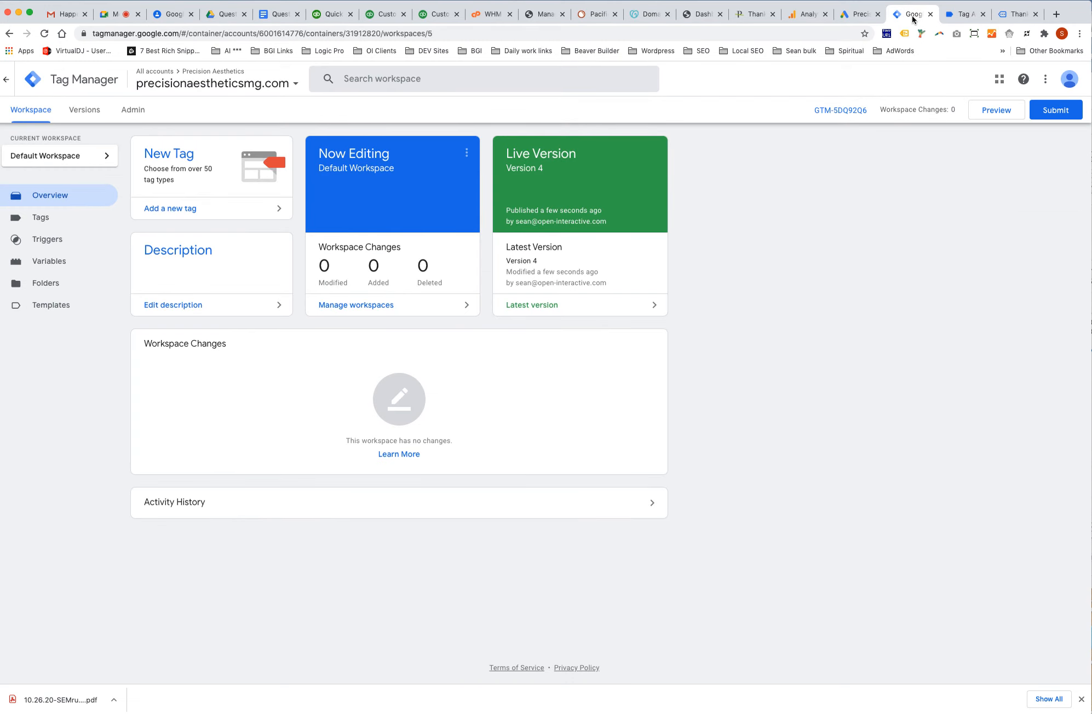
pyautogui.click(995, 109)
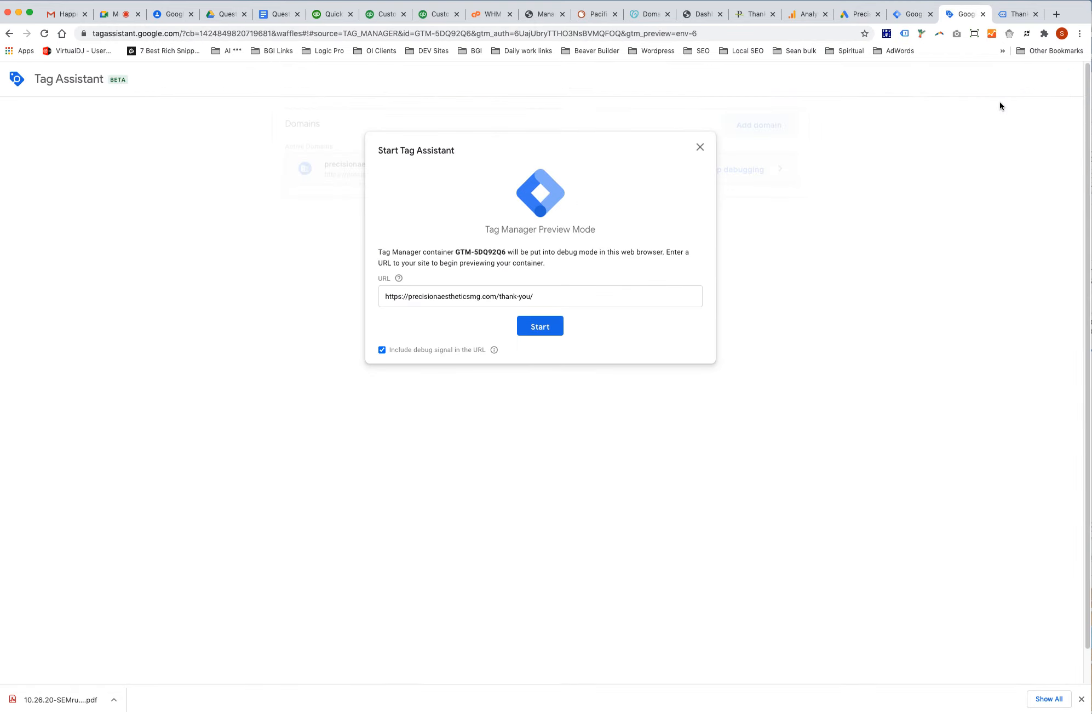
pyautogui.tripleClick(644, 294)
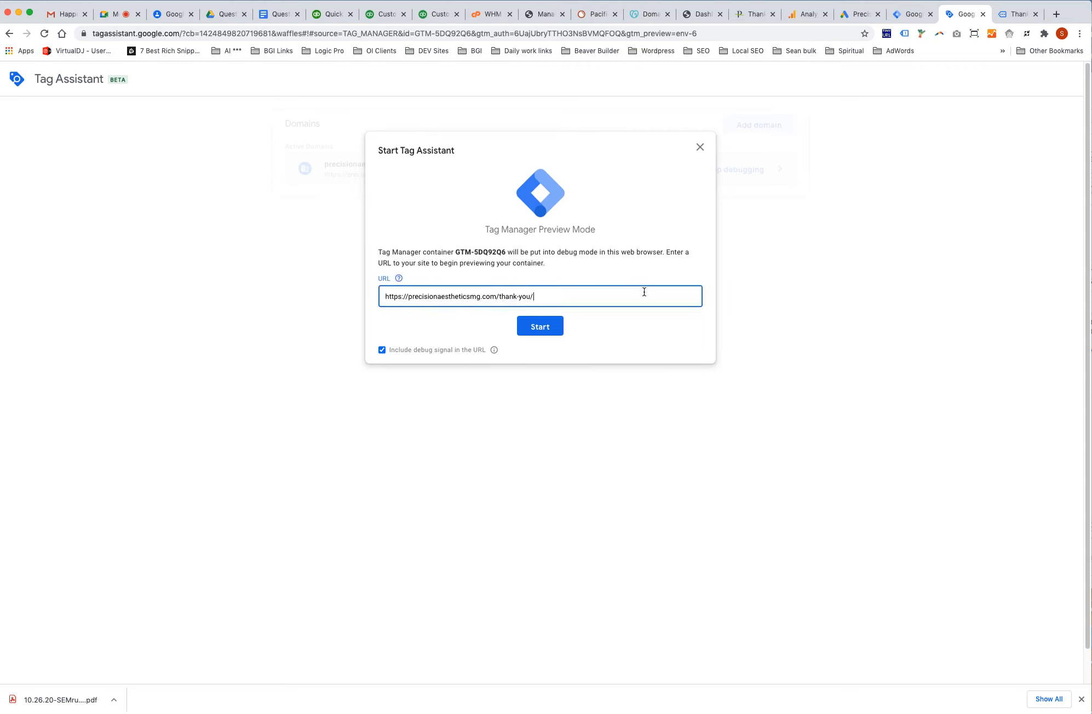
pyautogui.click(1050, 0)
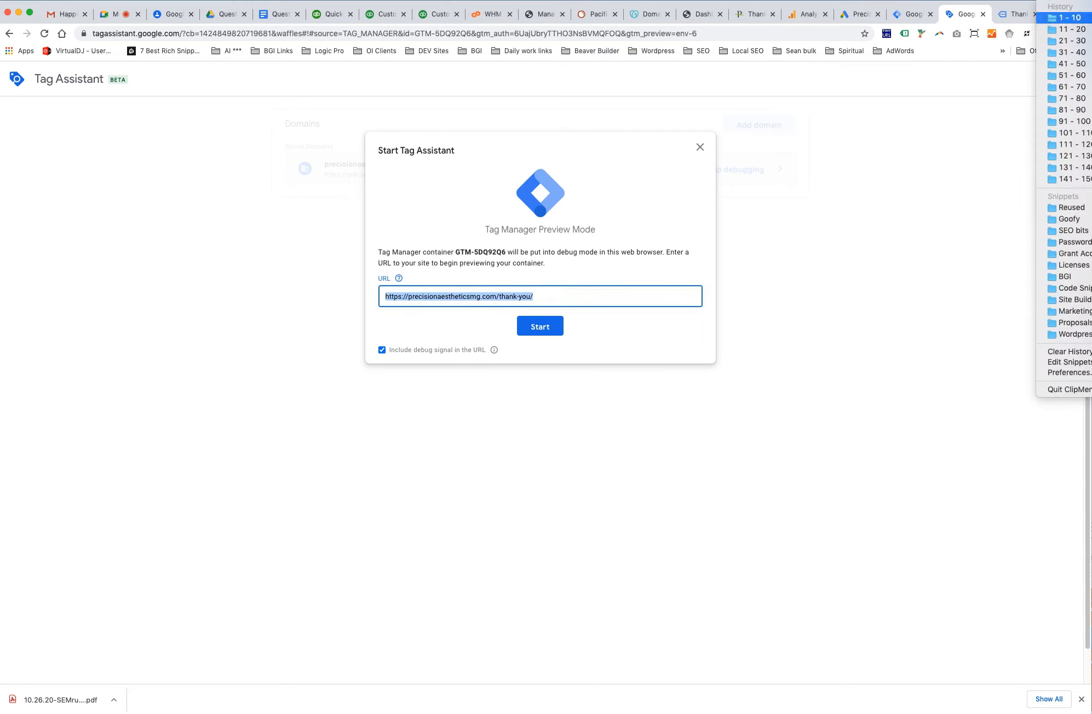
pyautogui.click(1091, 17)
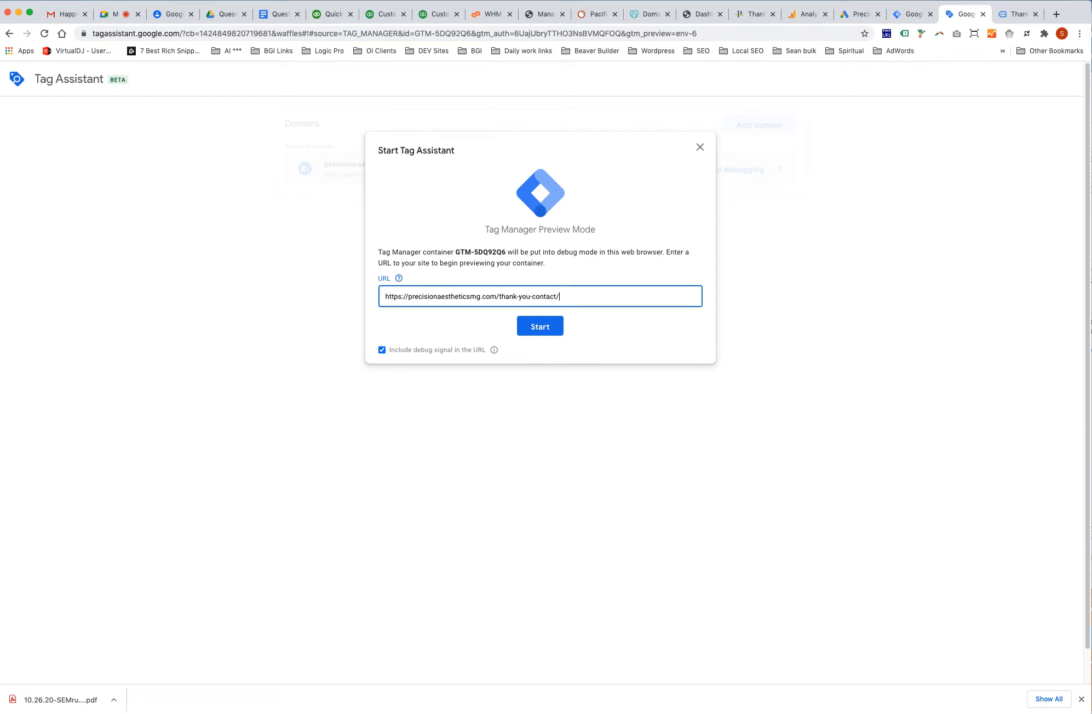
pyautogui.click(545, 327)
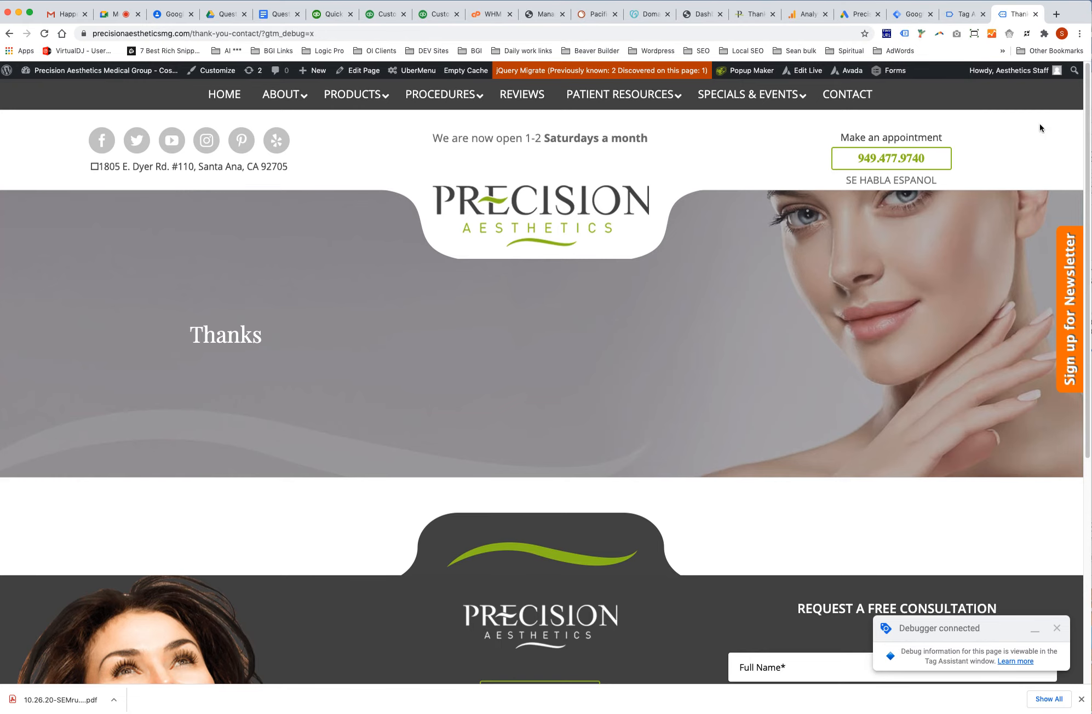
# In Tag Assistant, dismiss the connection notice and confirm Contact Us form submission fired.
pyautogui.click(966, 14)
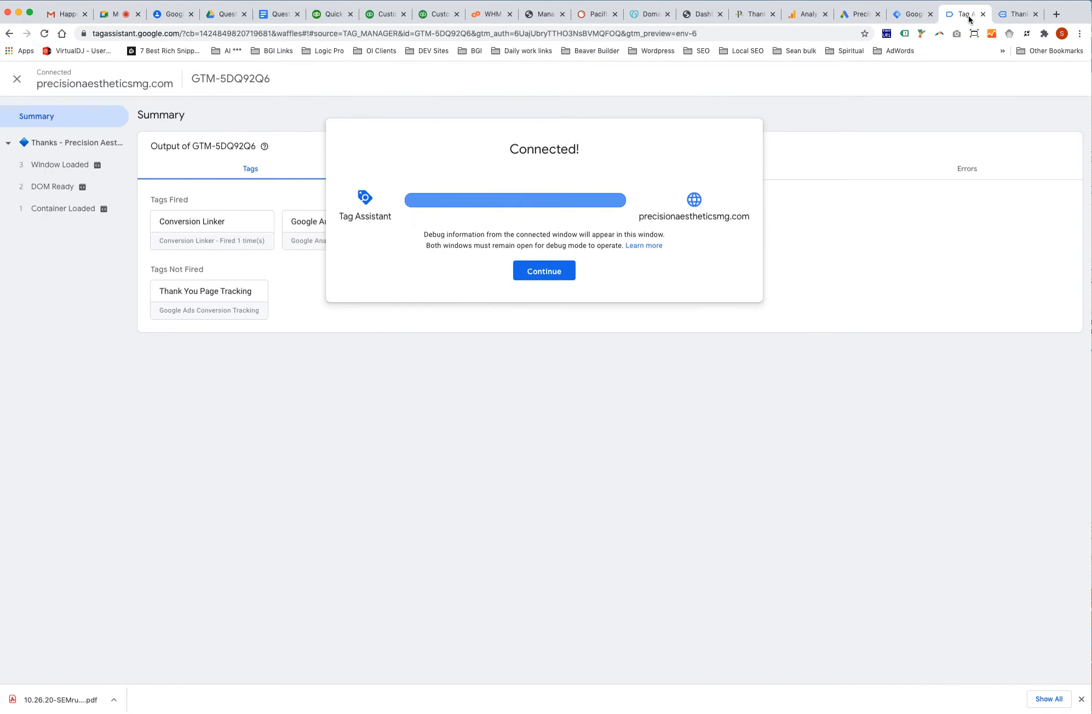
pyautogui.click(552, 273)
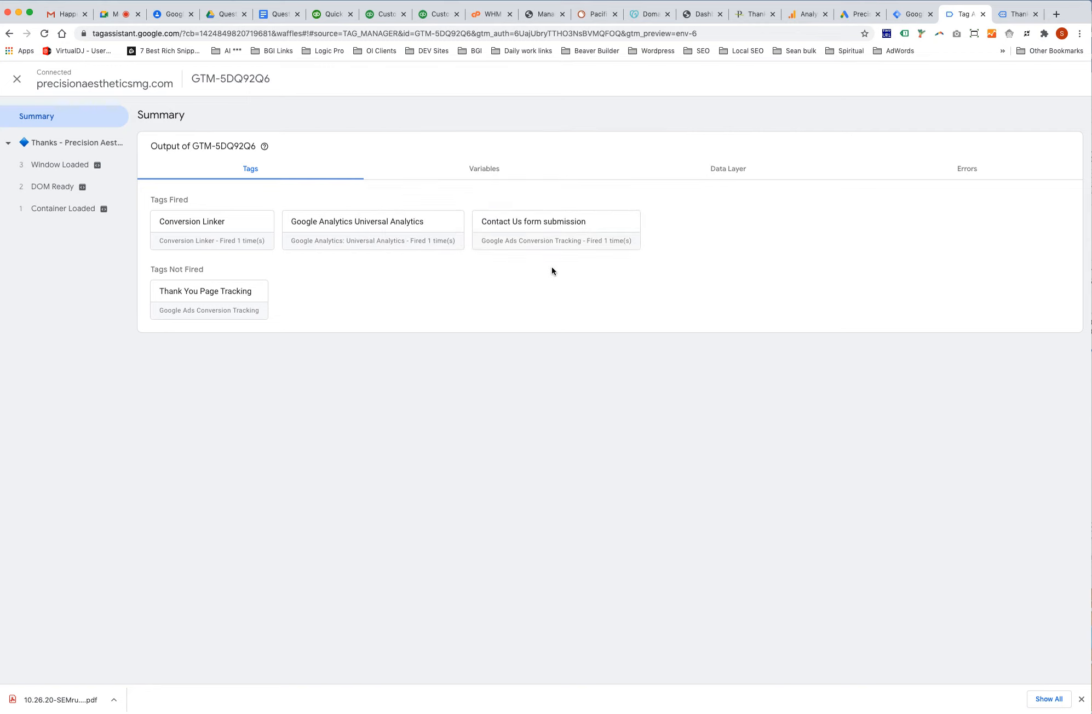